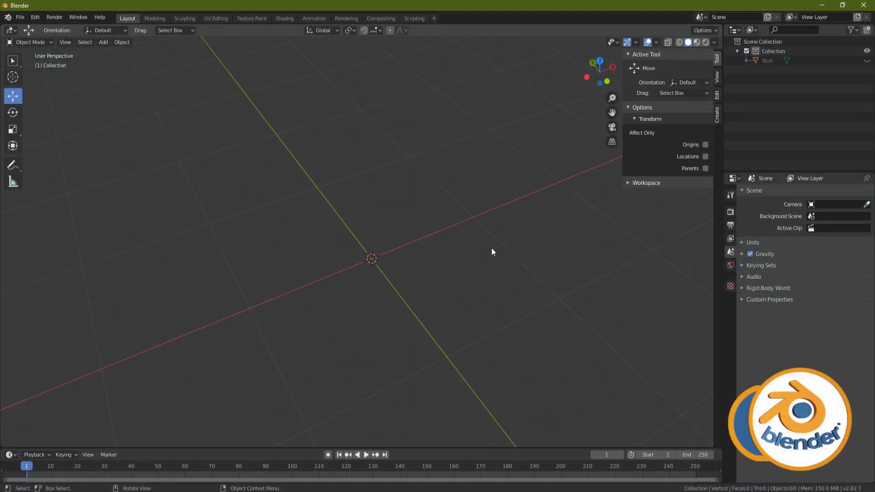
- Add a 2 m plane mesh at the world origin with Shift+A
key("shift+a")
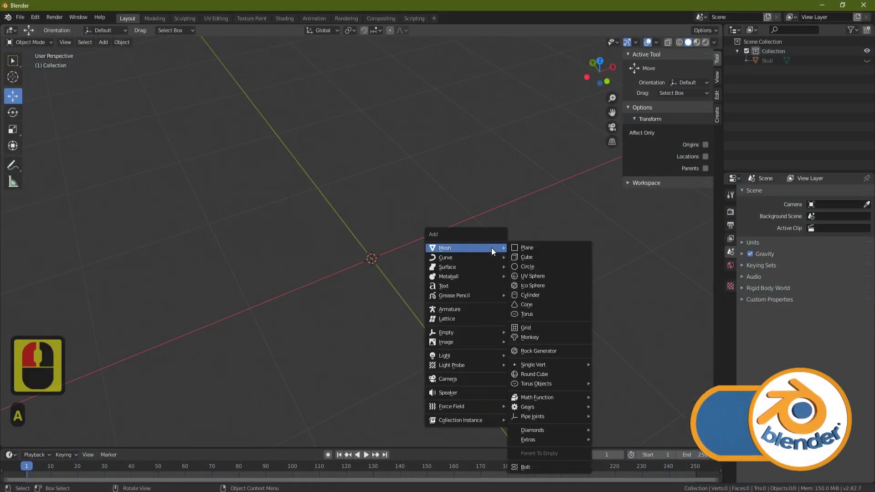
left_click(546, 247)
middle_click_drag(321, 102, 297, 213)
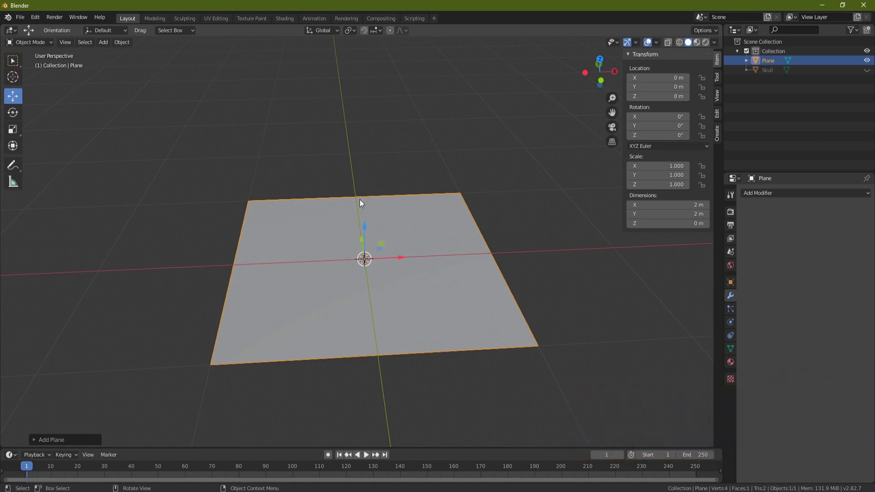
left_click(20, 18)
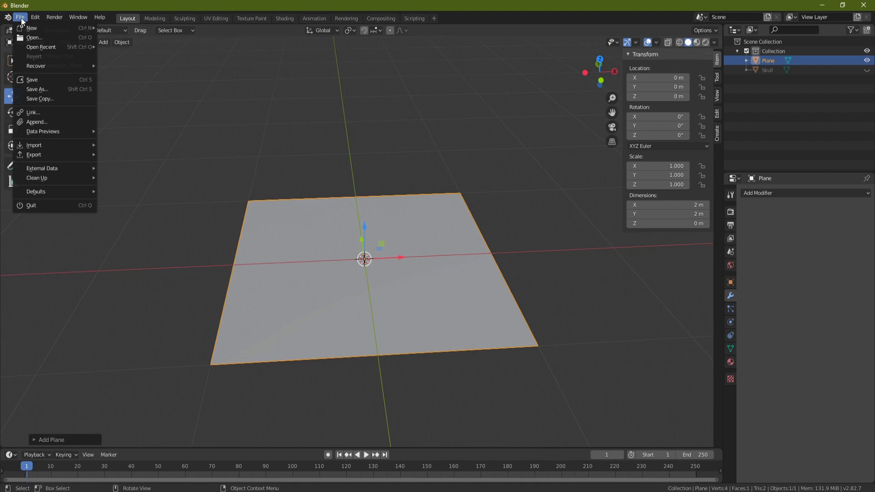
- Import Skull Mesh.fbx into the Blender scene as an FBX
left_click(68, 145)
left_click(148, 201)
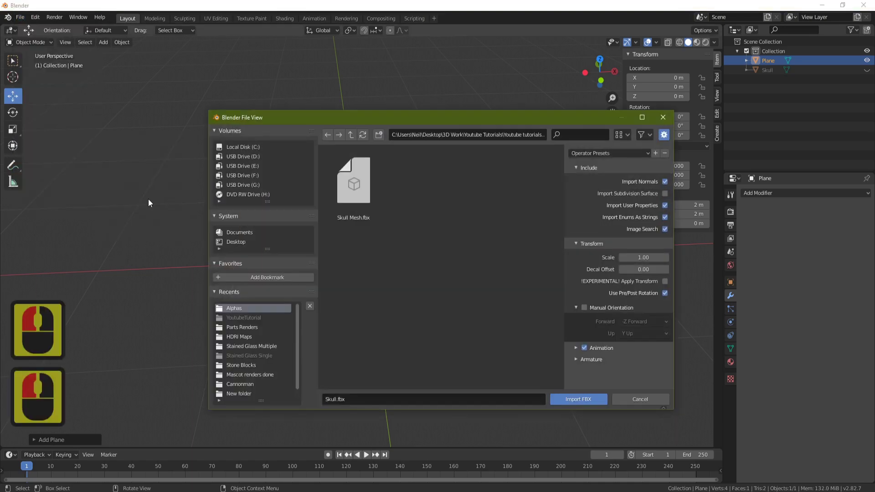
double_click(362, 193)
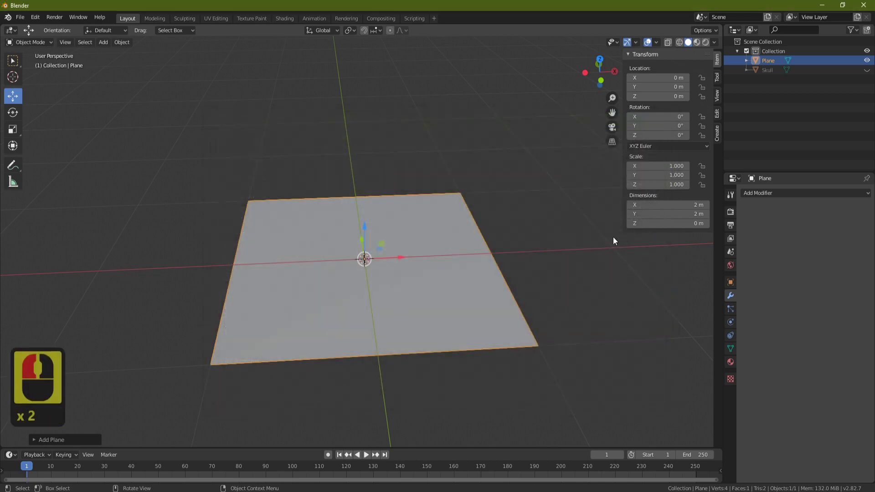
middle_click_drag(461, 195, 388, 188)
scroll(380, 198, "up", 2)
- Clear the sharp edge marks on the skull mesh in Edit Mode, then return to Object Mode
key("Tab")
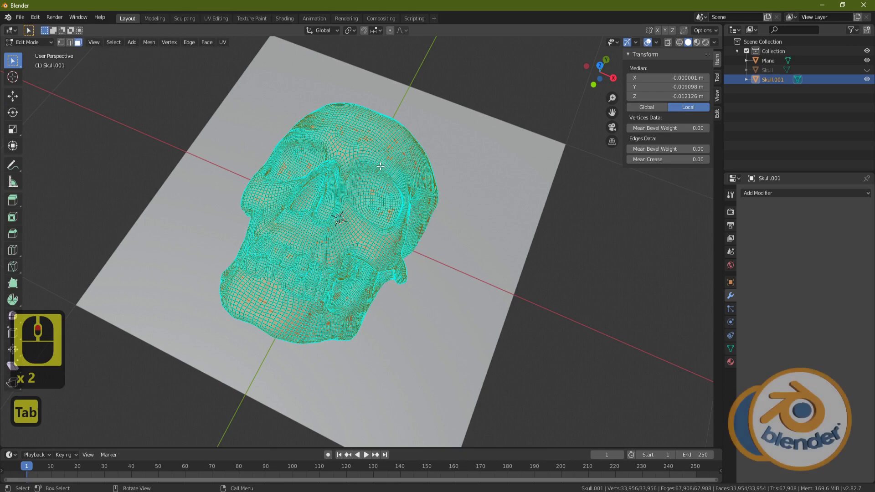
key("ctrl")
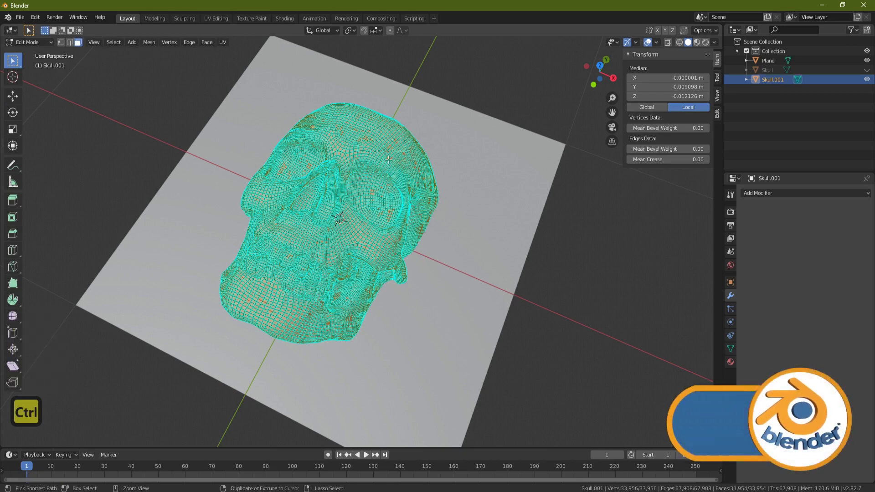
key("ctrl+e")
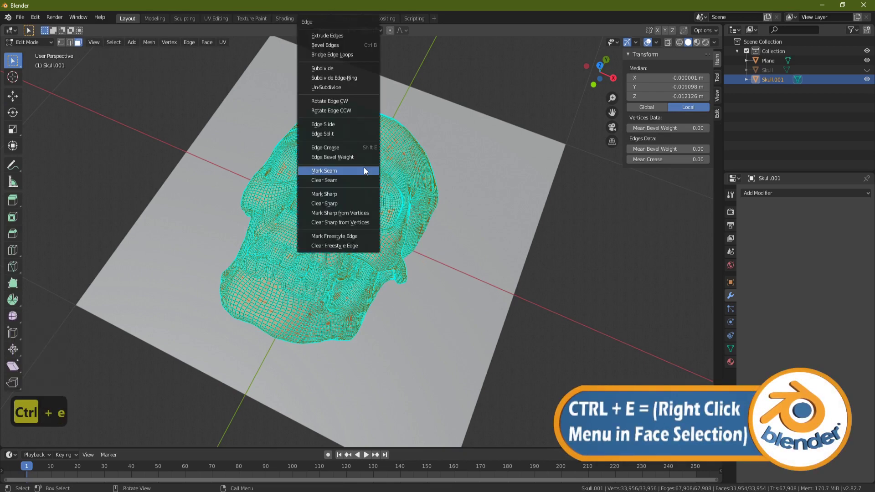
left_click(343, 203)
key("Tab")
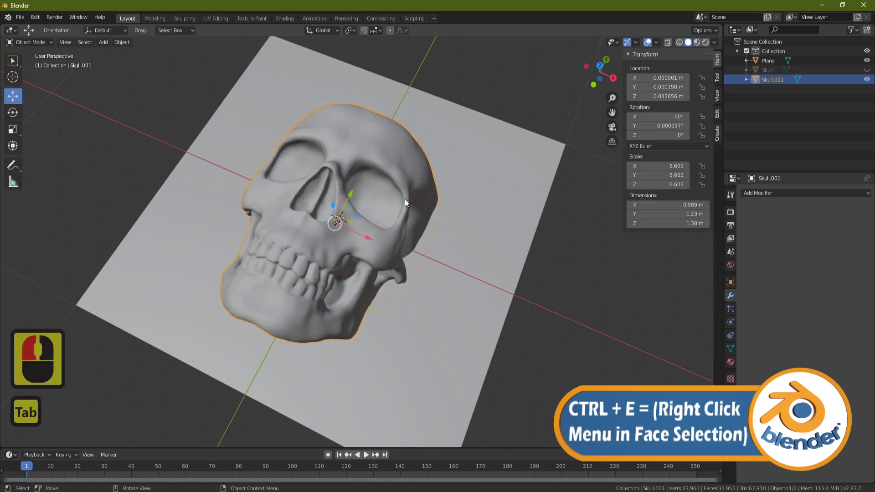
- Move the skull along Z to about 0.0117 m so it sinks partly into the plane
scroll(327, 198, "down", 3)
middle_click_drag(326, 198, 377, 168)
left_click_drag(345, 185, 347, 180)
middle_click_drag(381, 191, 469, 248)
middle_click_drag(411, 220, 349, 195)
left_click_drag(349, 195, 349, 115)
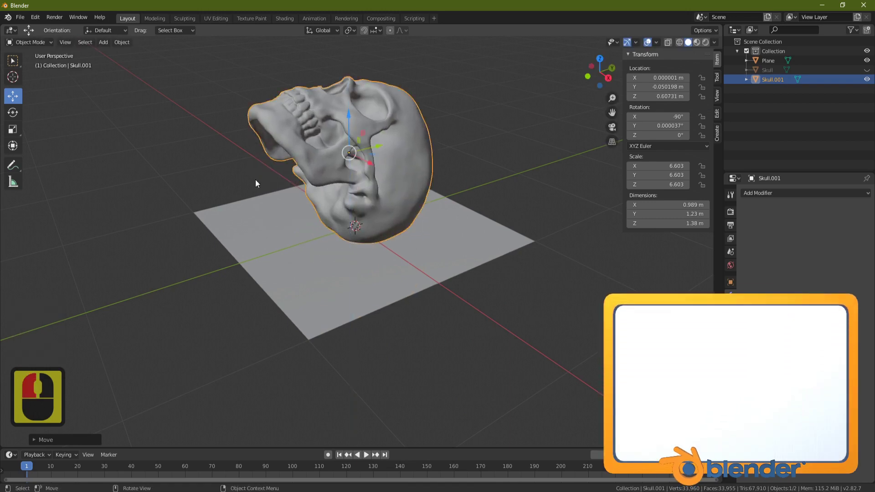
left_click_drag(349, 116, 361, 193)
middle_click_drag(370, 151, 446, 211)
left_click(283, 248)
middle_click_drag(374, 195, 343, 178)
mouse_move(346, 199)
left_mouse_down()
mouse_move(349, 211)
mouse_move(349, 198)
left_mouse_up()
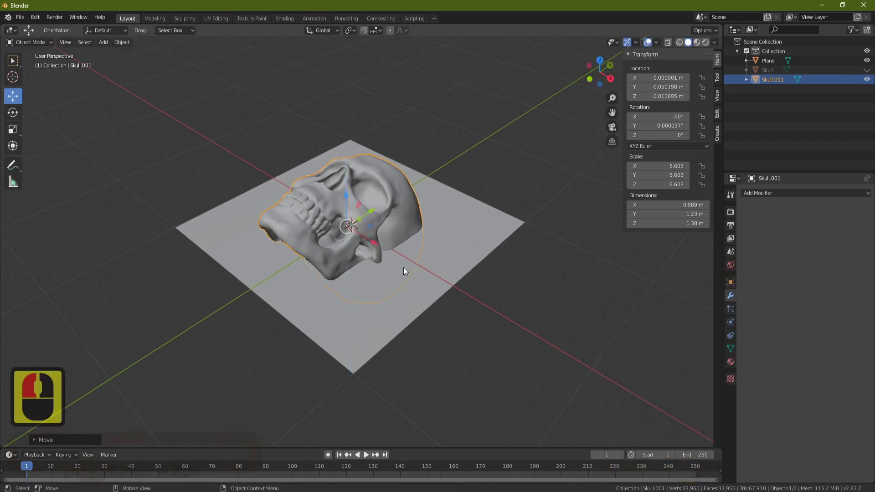
middle_click_drag(384, 251, 445, 225)
- Add a Boolean modifier to the skull with the Plane as object and Union operation
left_click(770, 192)
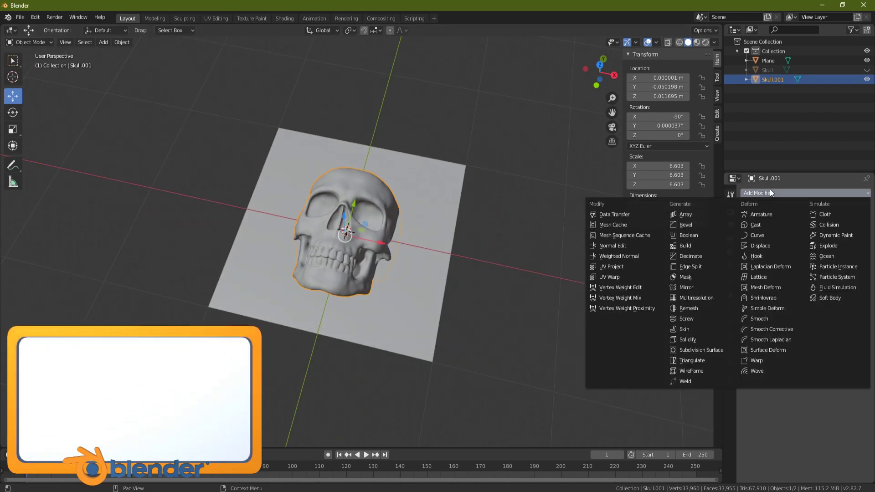
left_click(695, 235)
left_click(865, 245)
left_click(433, 199)
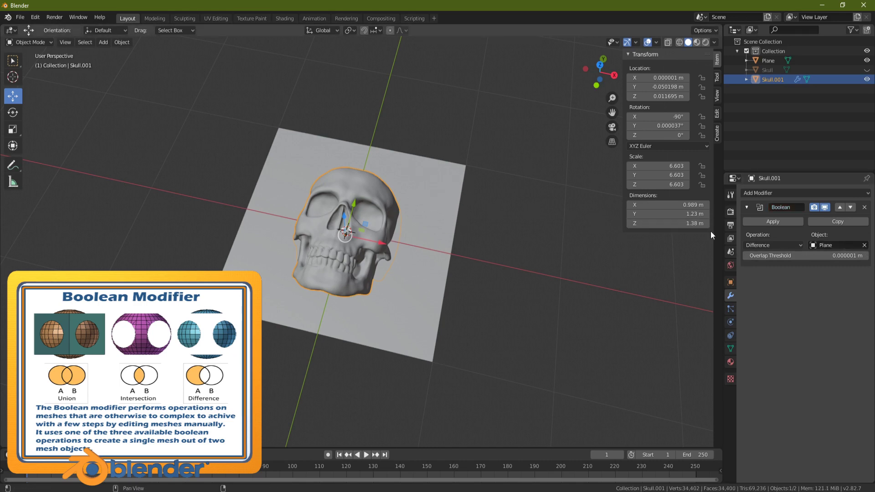
left_click(797, 245)
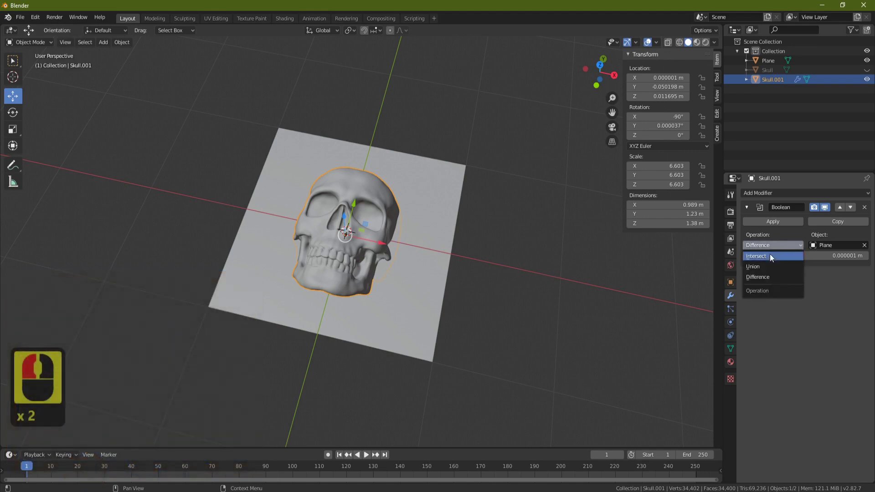
left_click(761, 267)
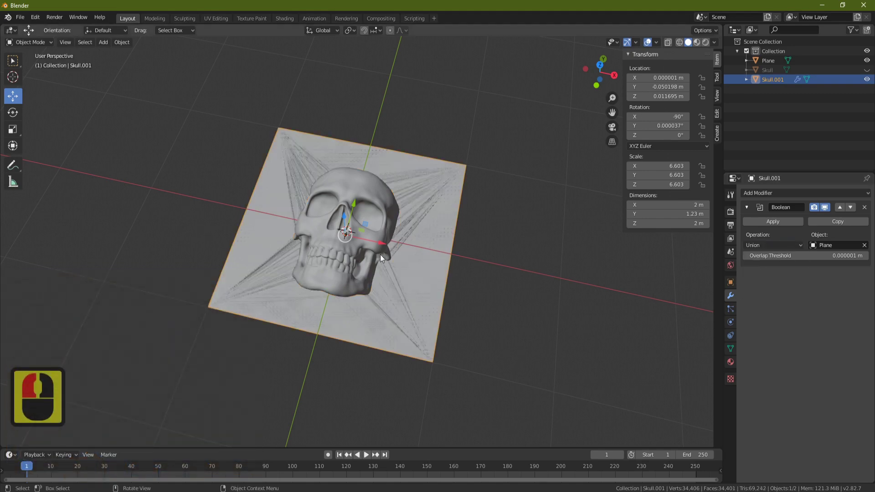
- Apply the Boolean modifier and toggle the skull's visibility to check the fused mesh
middle_click_drag(365, 254, 416, 192)
middle_click_drag(377, 231, 448, 258)
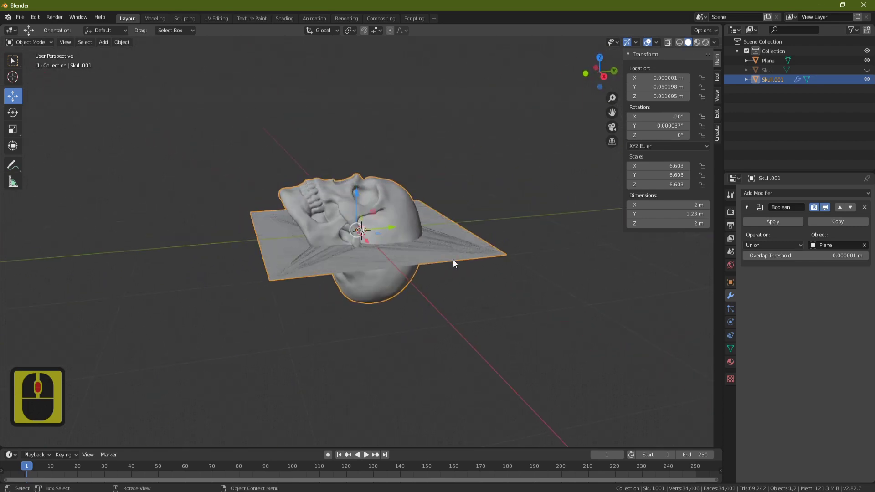
middle_click(296, 234)
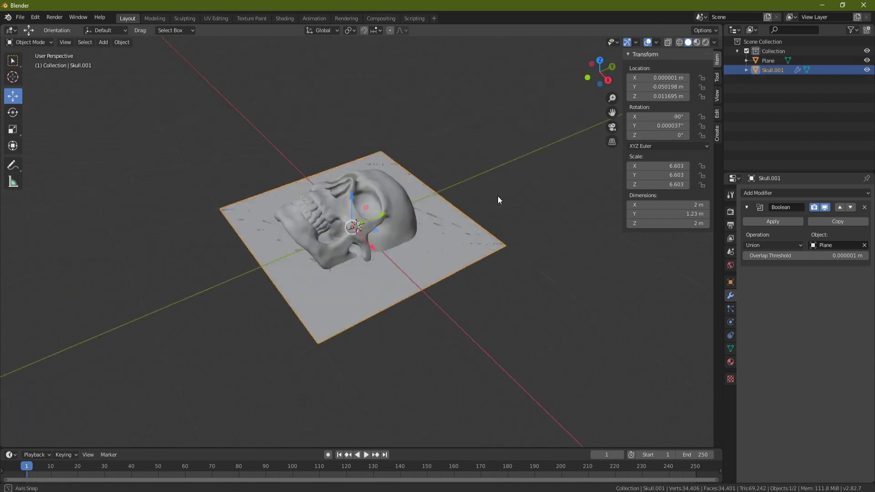
middle_click_drag(498, 197, 769, 245)
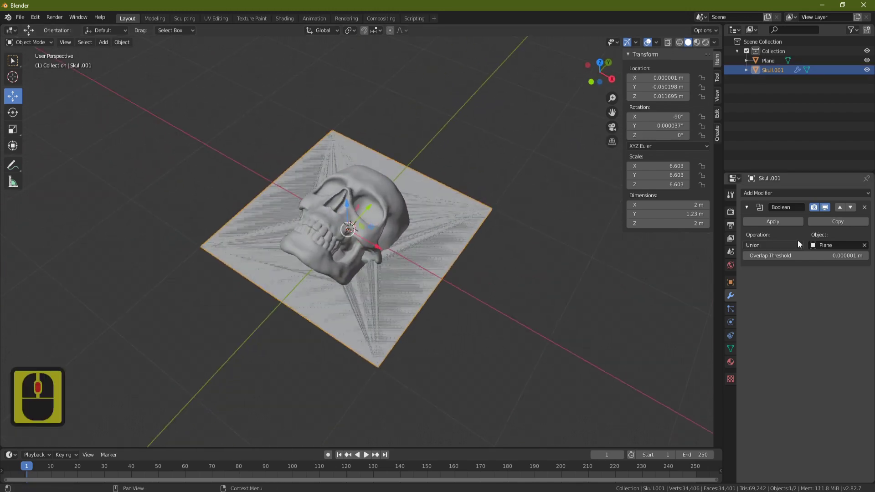
left_click(780, 219)
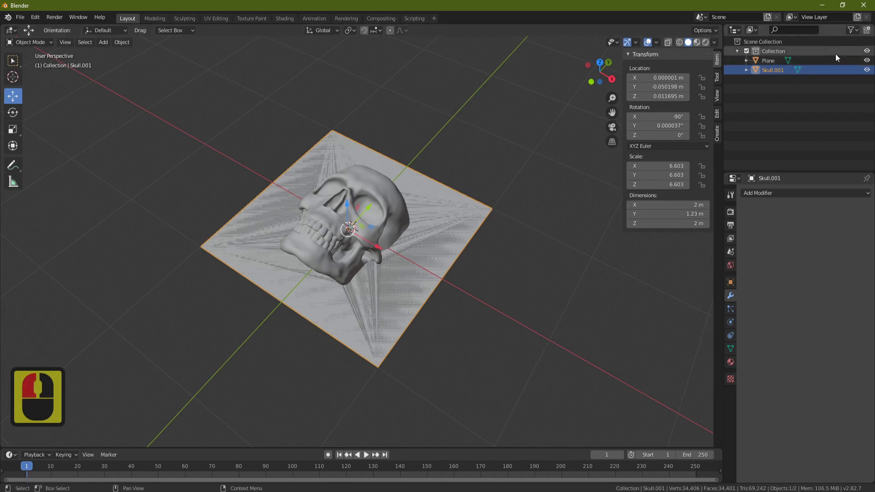
left_click(866, 71)
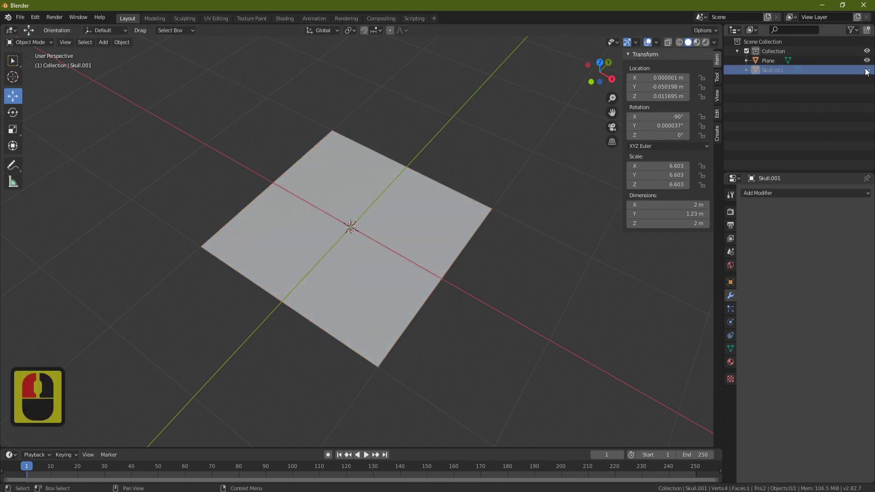
left_click(867, 70)
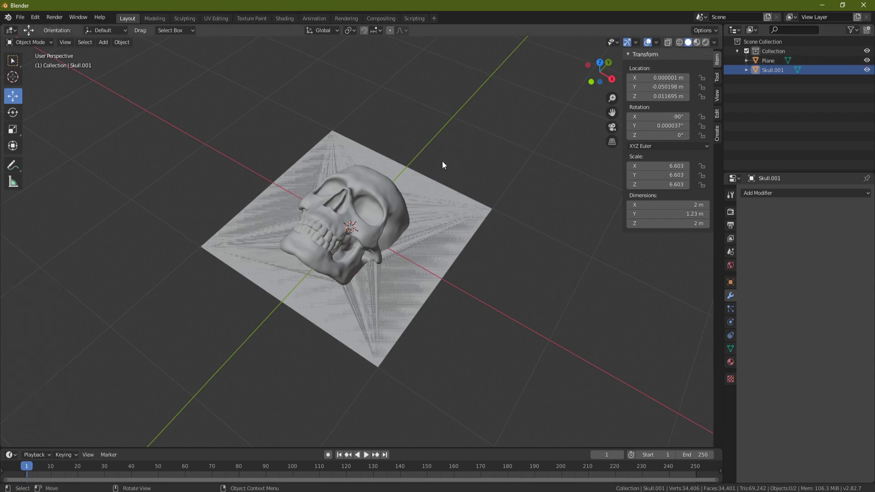
middle_click_drag(420, 163, 572, 138)
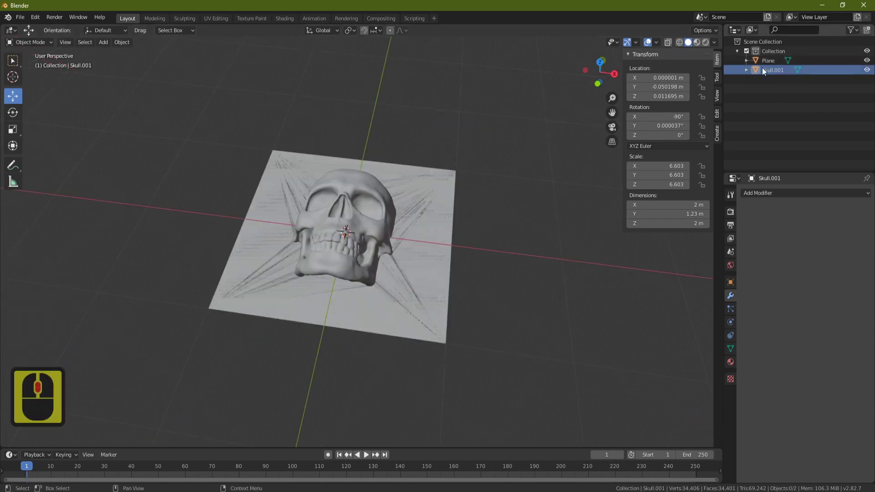
left_click(20, 17)
left_click(61, 154)
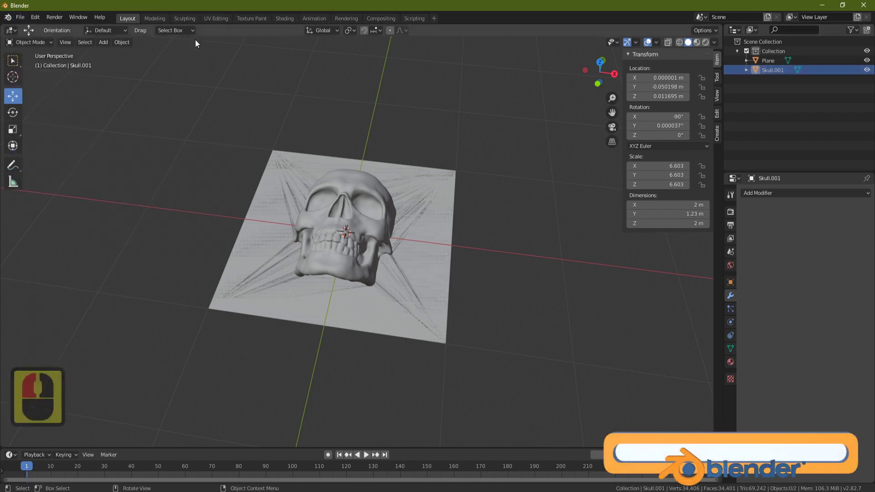
left_click(36, 17)
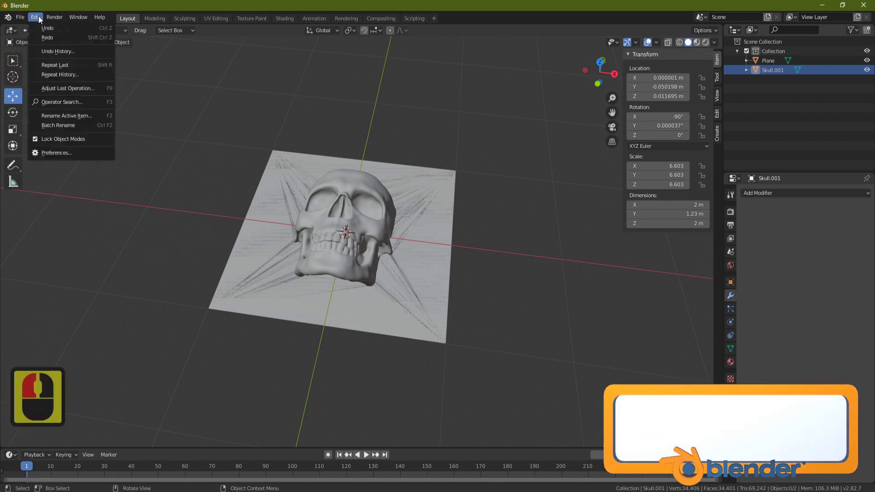
left_click(61, 152)
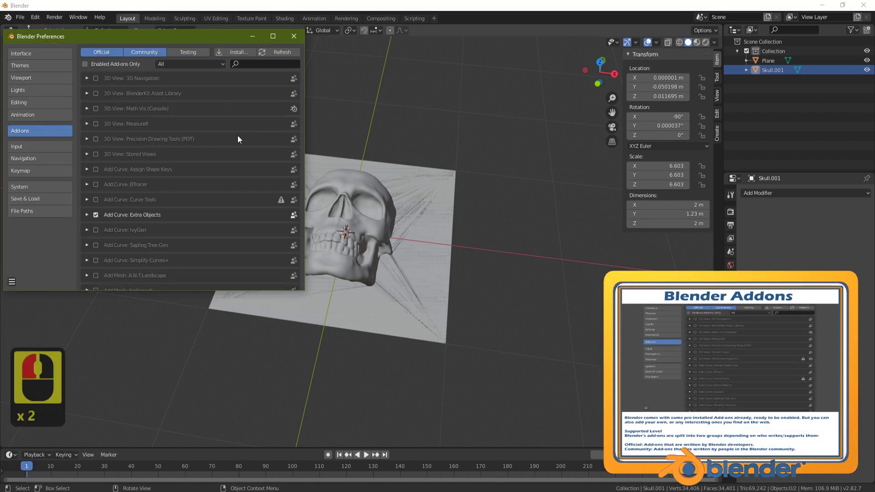
left_click(256, 64)
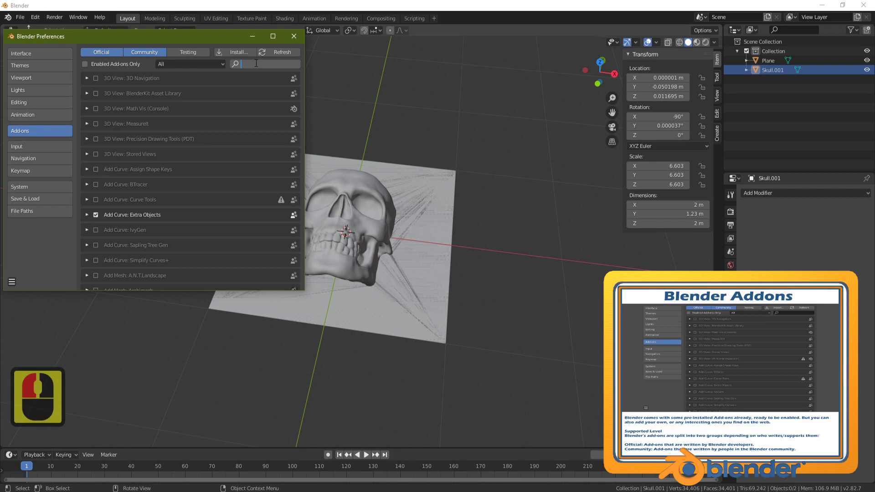
type("obj")
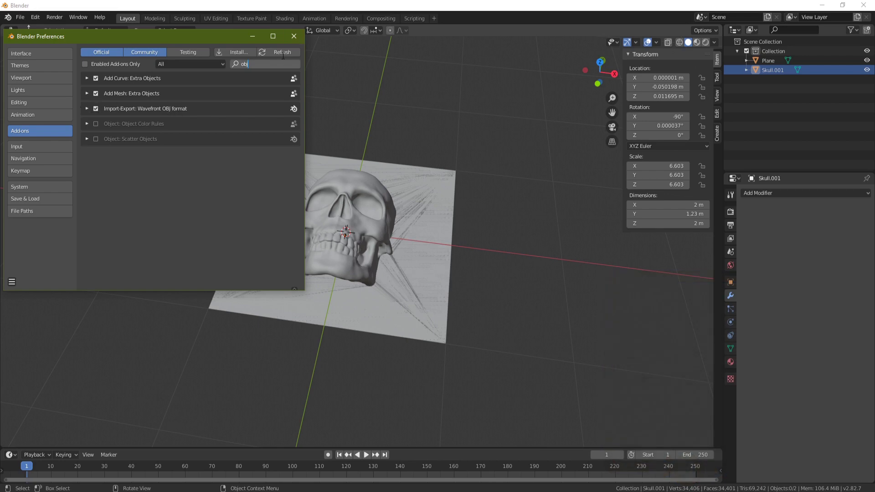
left_click(294, 36)
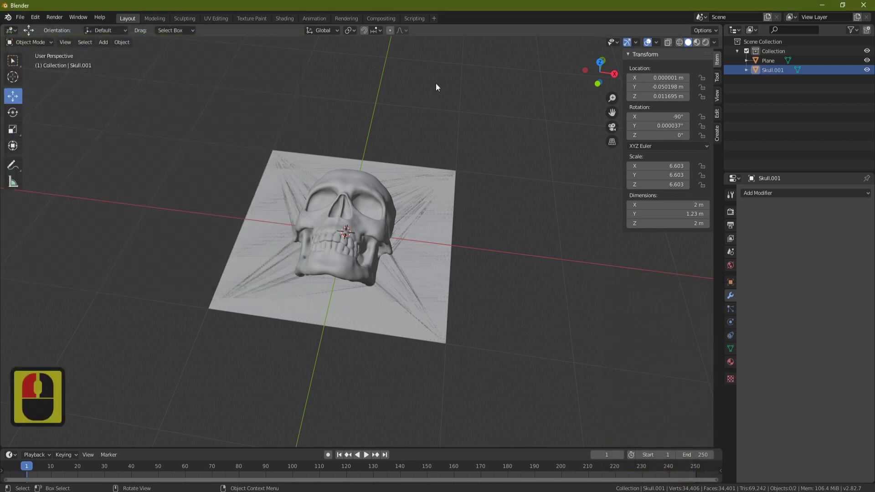
- Export the skull mesh as Skull HP.obj, then select the Plane object
left_click(20, 17)
left_click(44, 156)
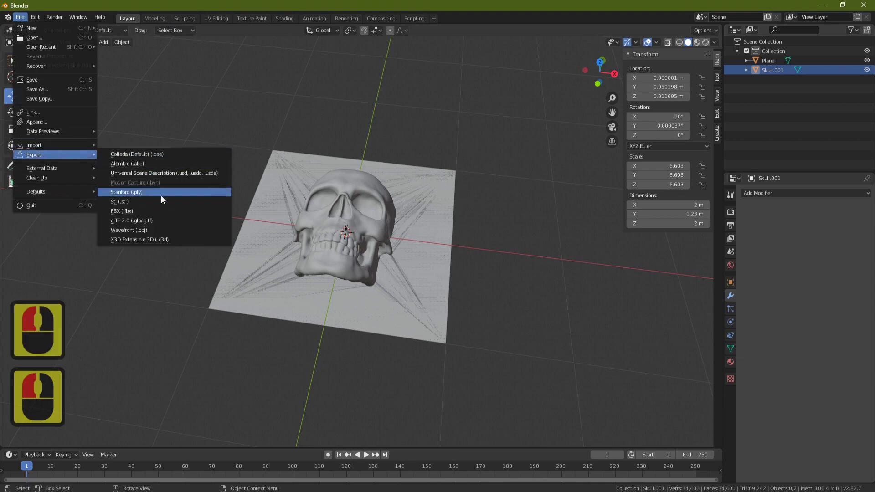
left_click(149, 229)
left_click(358, 399)
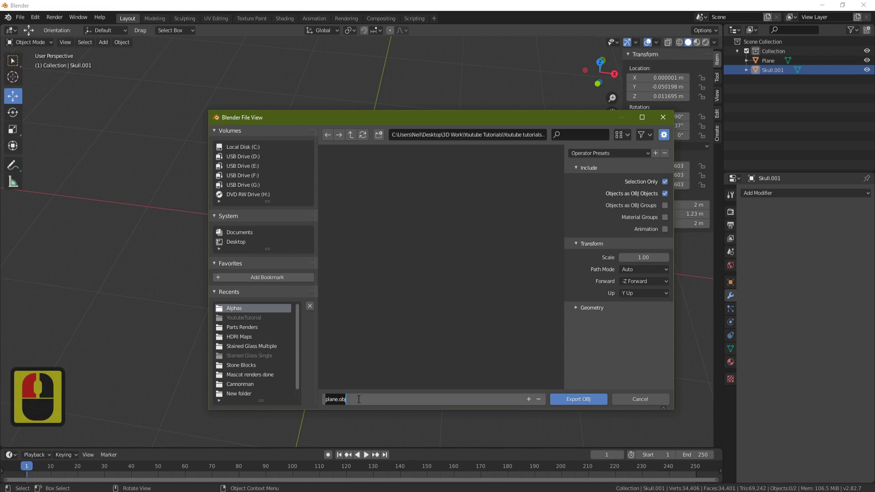
type("Skul")
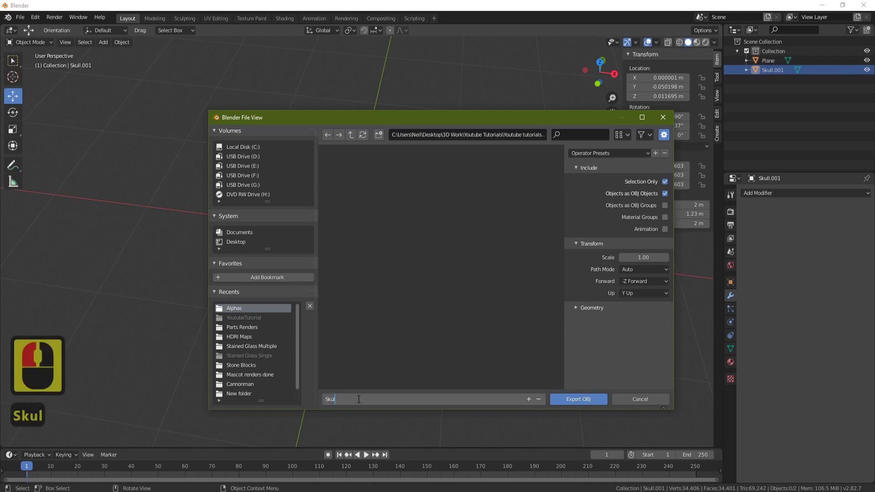
type("l HP")
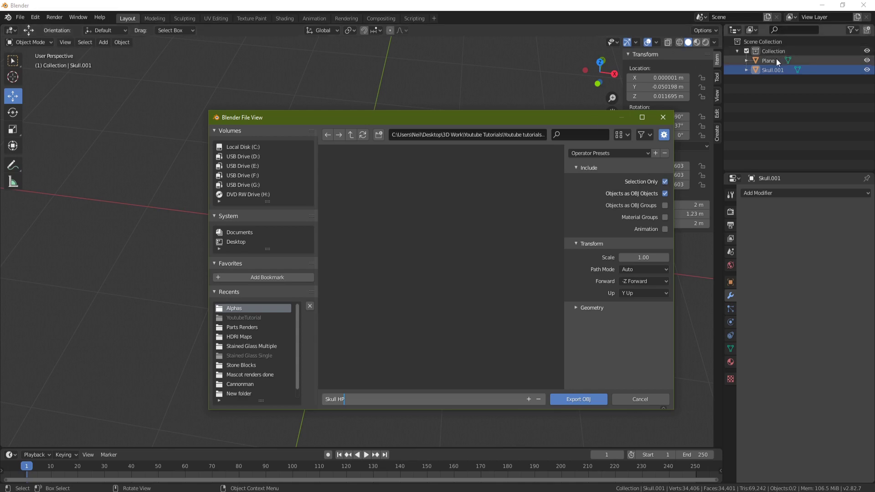
left_click(575, 308)
left_click(575, 308)
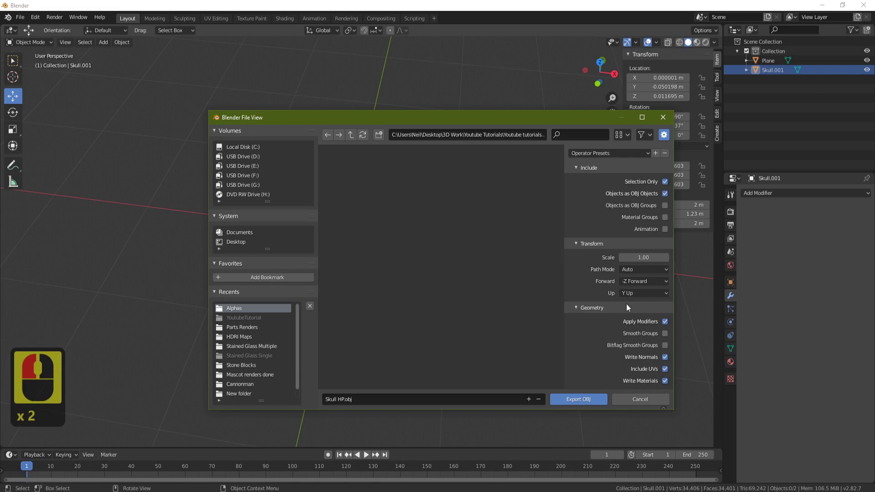
scroll(626, 303, "down", 2)
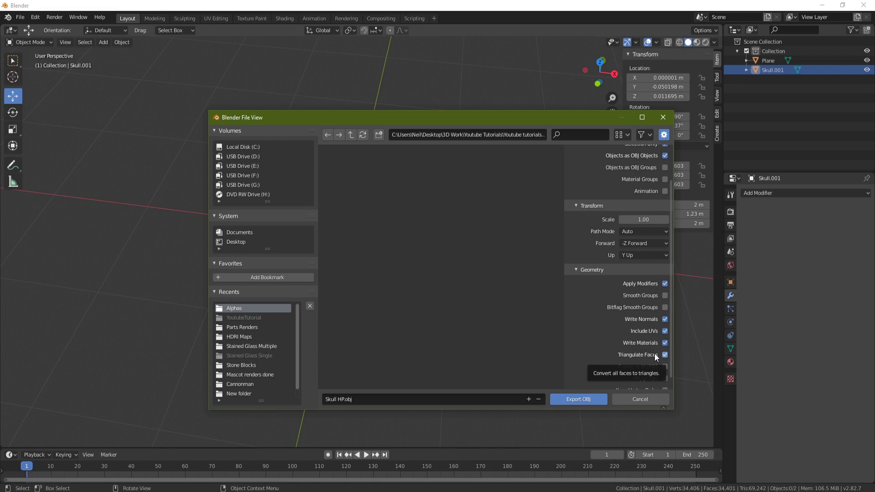
left_click(586, 396)
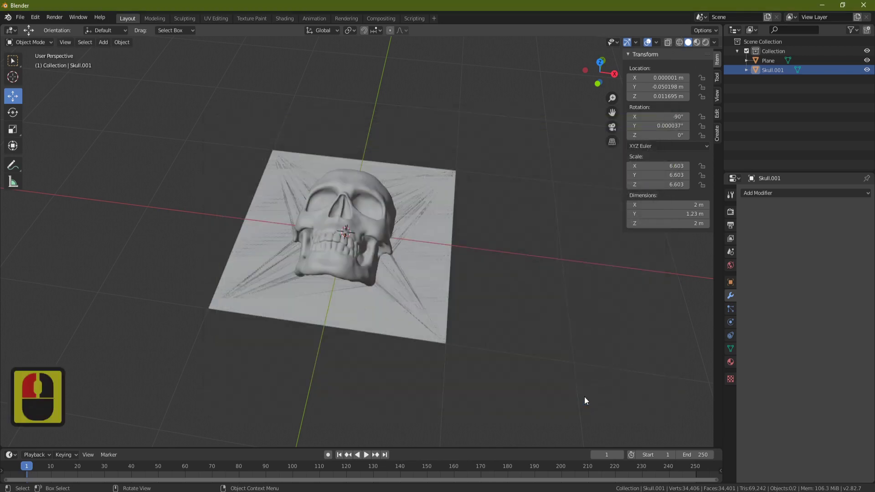
left_click(771, 60)
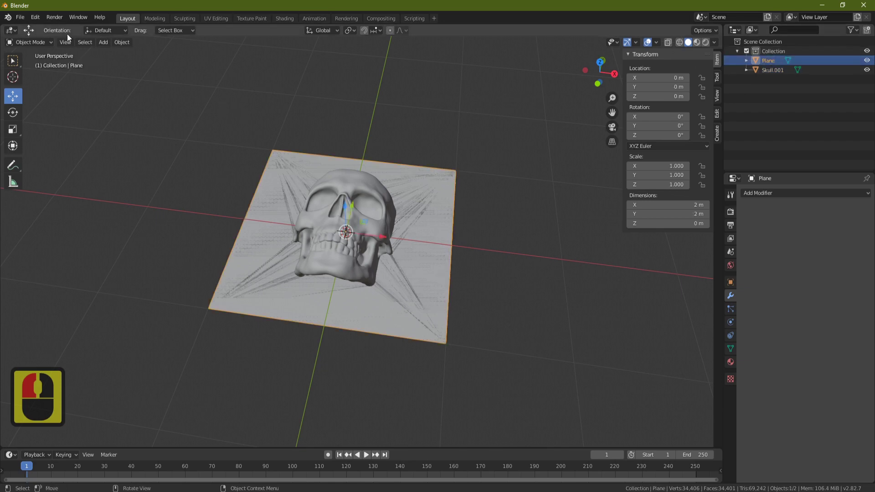
left_click(20, 17)
- Export the plane as a Wavefront OBJ named Plain LP
mouse_move(51, 155)
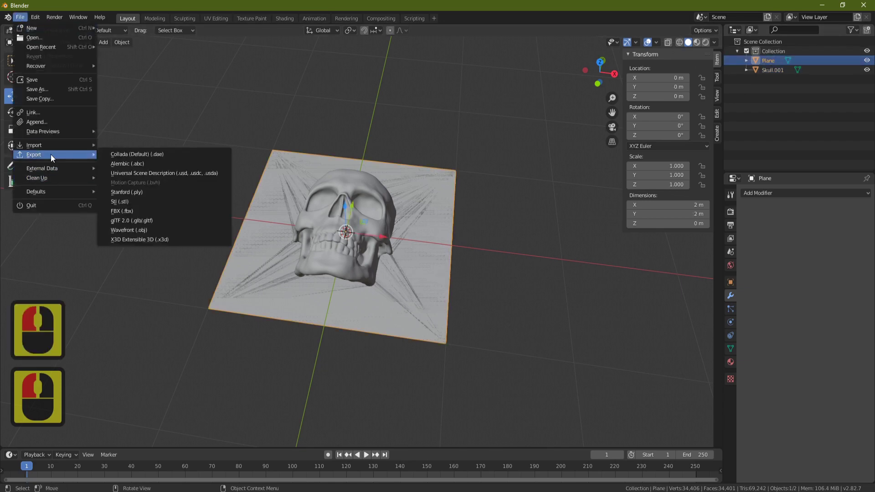
left_click(136, 230)
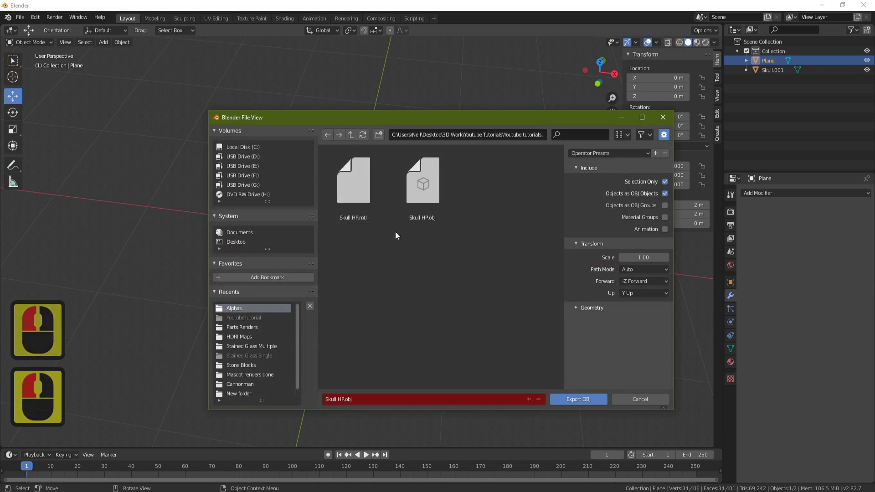
double_click(366, 403)
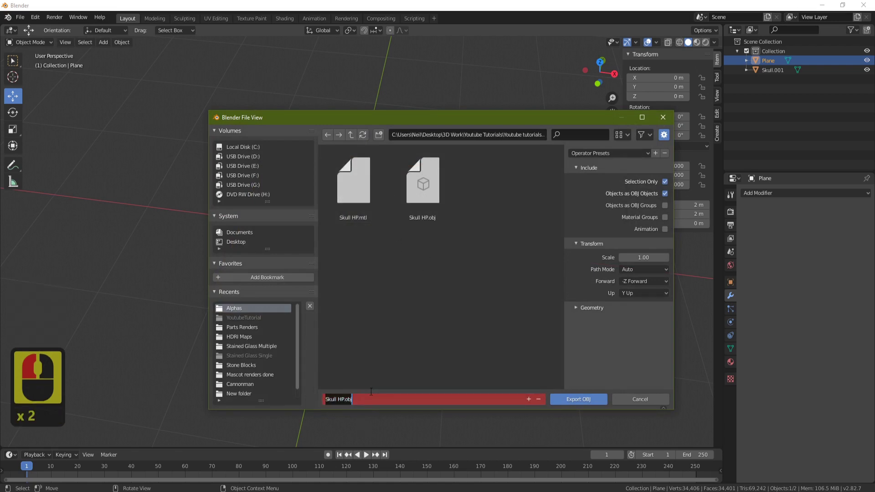
type("Pls")
key("BackSpace")
type("ain LP")
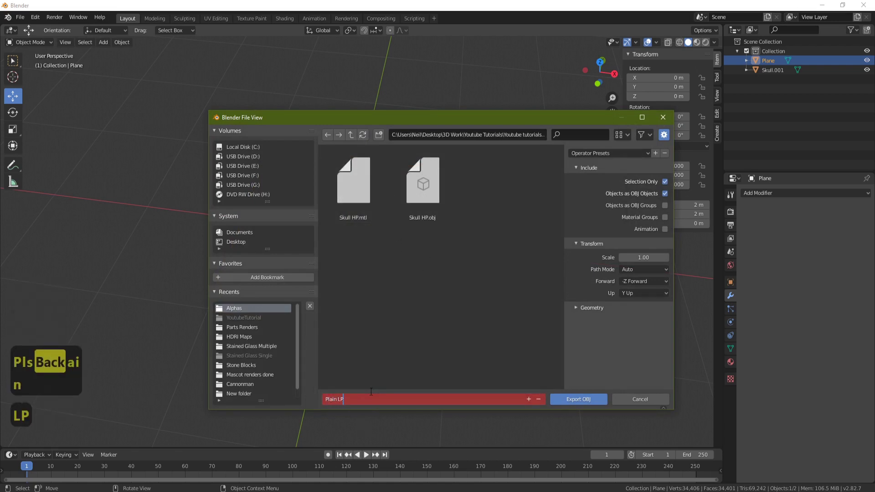
key("Return")
key("Return")
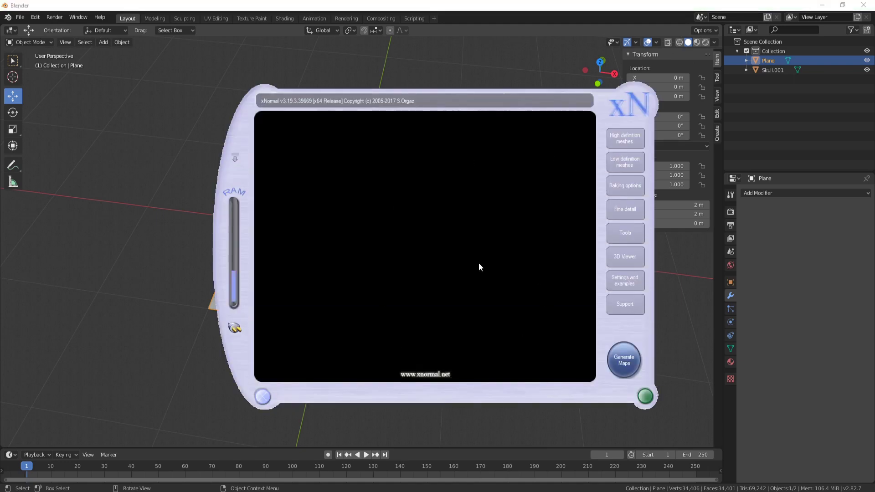
- Load Skull HP.obj into xNormal's high-definition mesh list
left_click(628, 144)
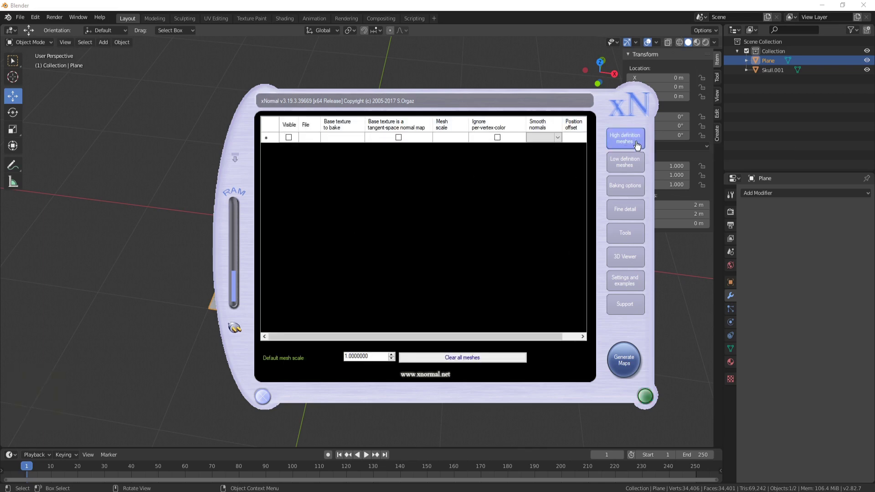
right_click(348, 142)
left_click(382, 146)
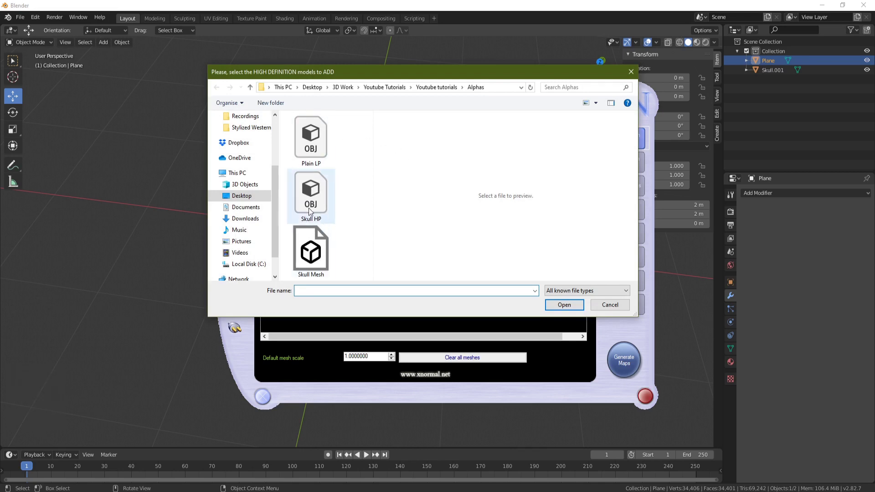
double_click(314, 191)
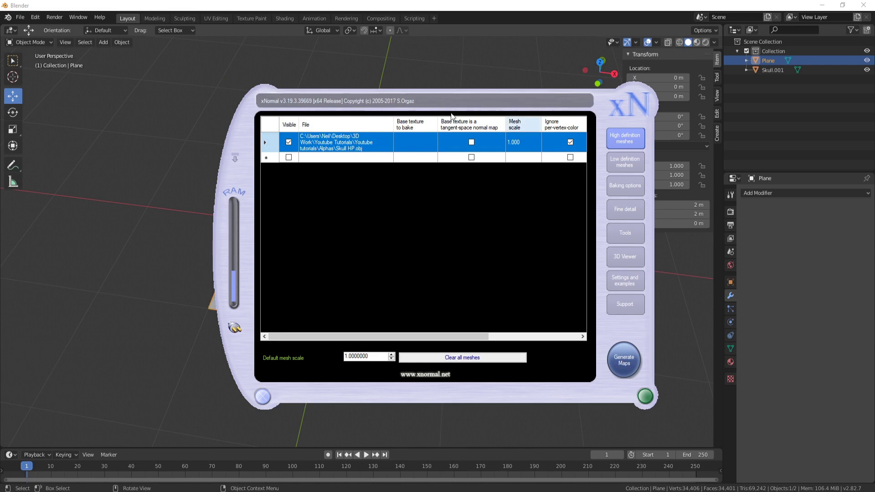
left_click(627, 164)
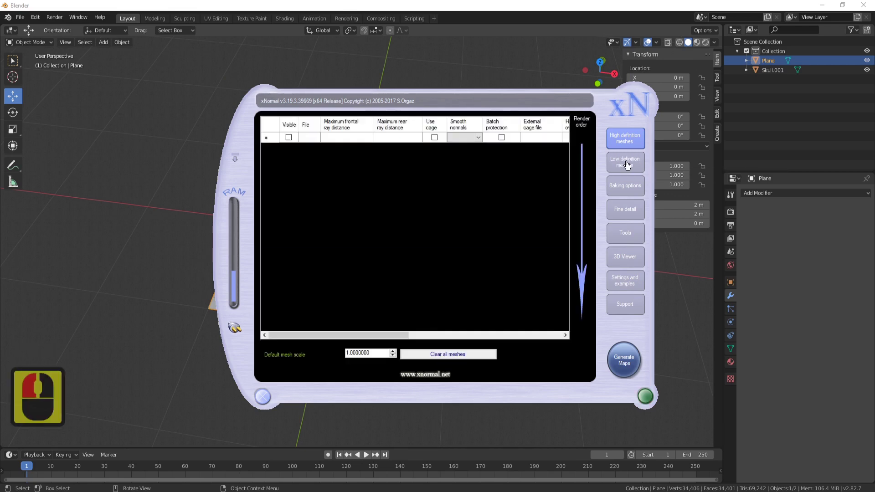
- Add Plain LP.obj as the low-definition mesh
right_click(345, 138)
left_click(379, 143)
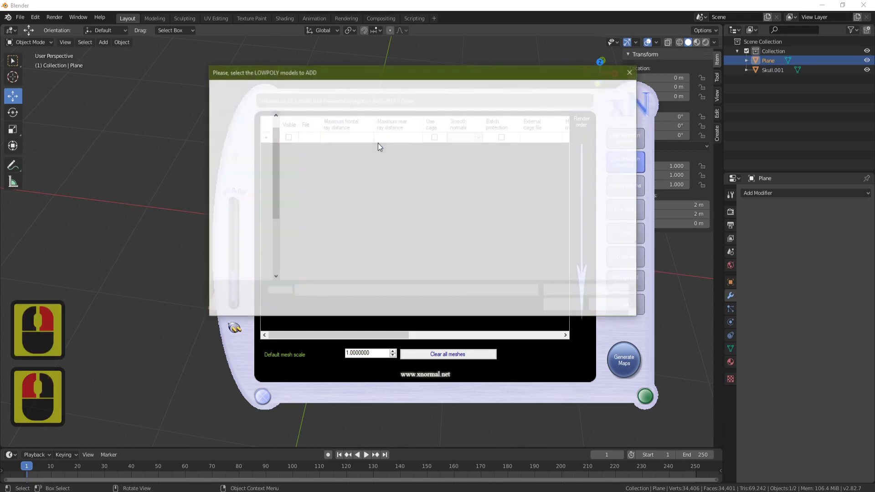
double_click(310, 142)
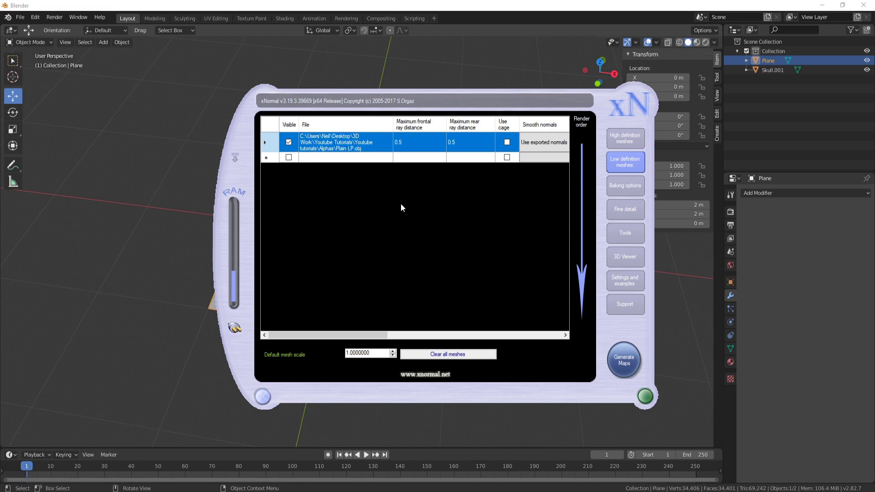
- Change the low-poly mesh's maximum frontal ray distance from 0.5 to 4
double_click(401, 141)
double_click(403, 141)
key("BackSpace")
key("BackSpace")
key("BackSpace")
key("BackSpace")
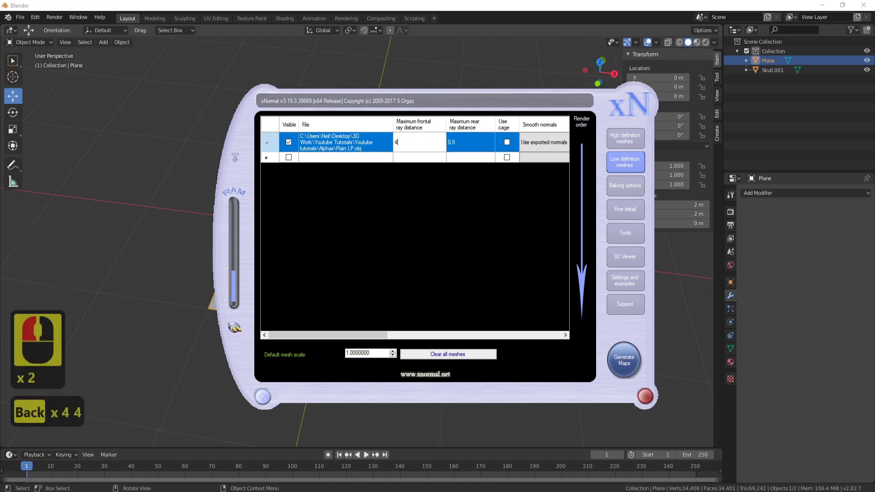
type("4")
key("Return")
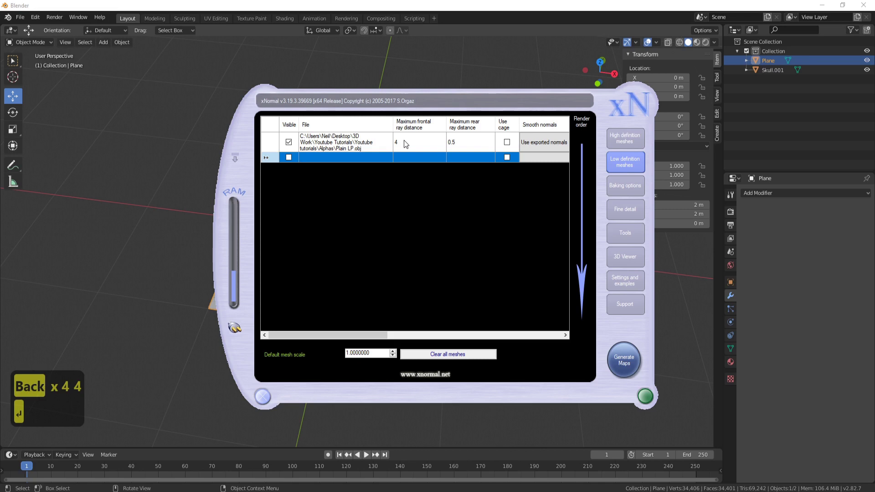
left_click(628, 188)
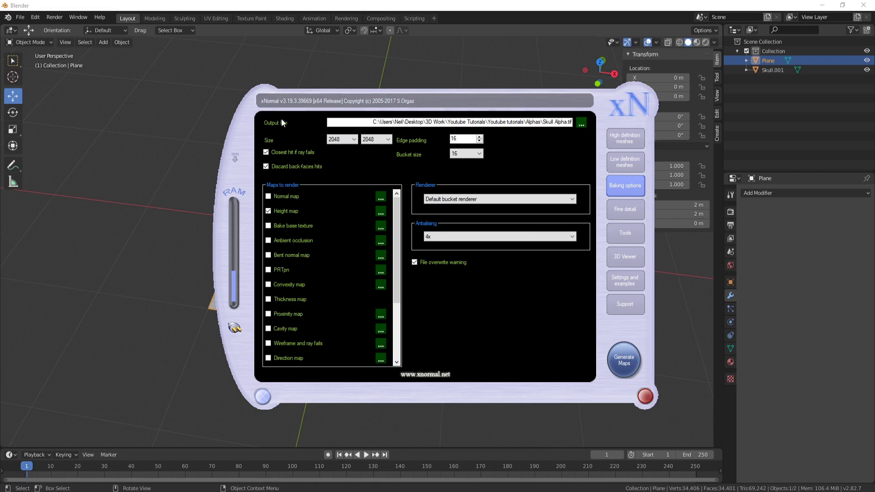
- Clear all maps except Height map and set edge padding from 16 to 0
scroll(275, 226, "down", 8)
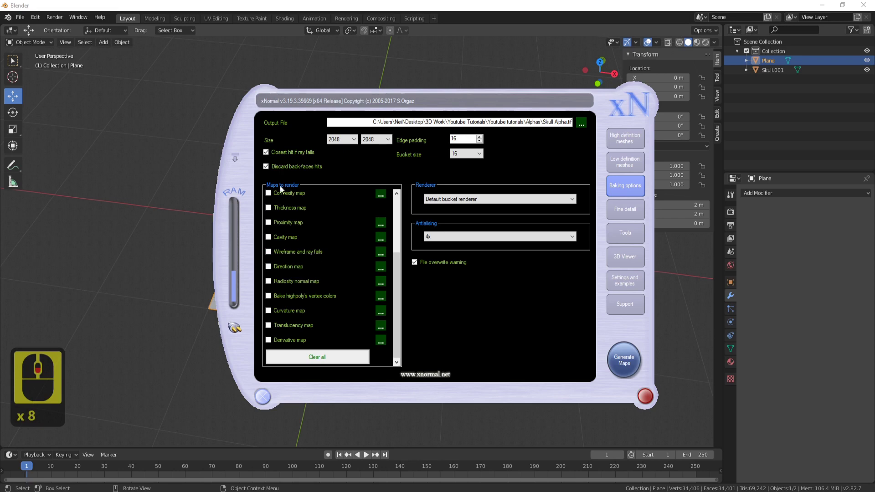
left_click(321, 360)
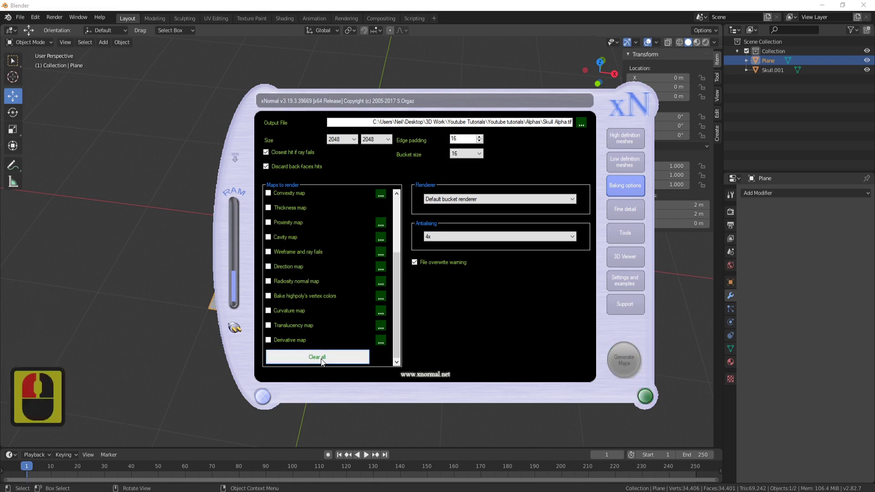
scroll(315, 300, "up", 9)
left_click(287, 211)
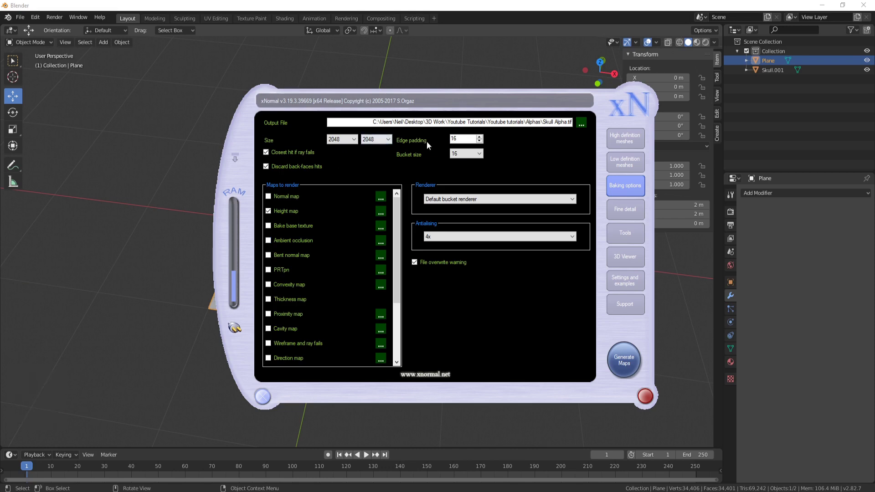
double_click(461, 139)
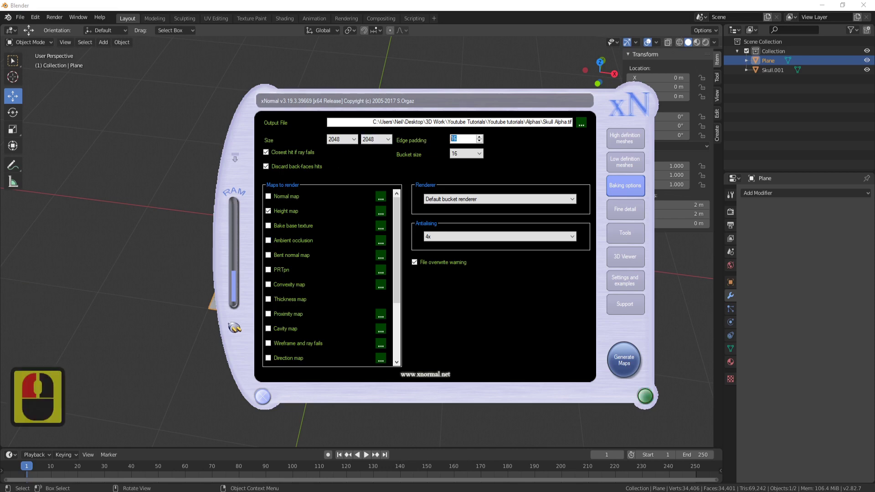
type("0")
key("Return")
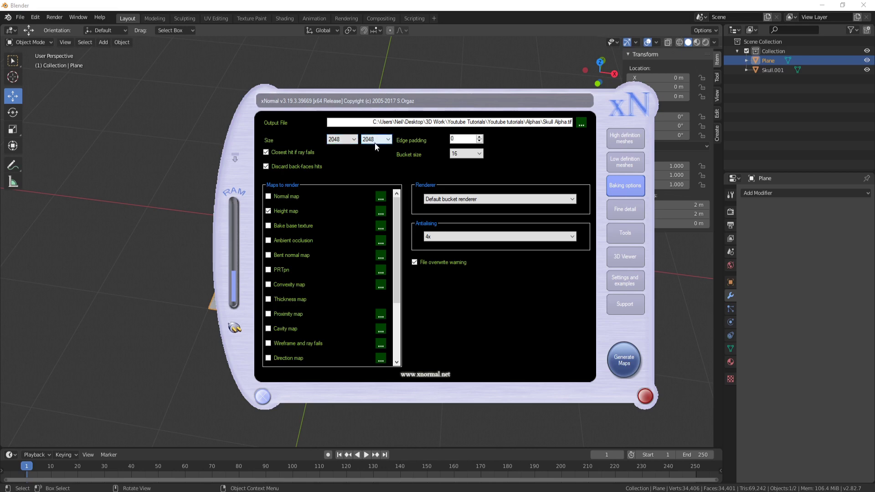
left_click(772, 70)
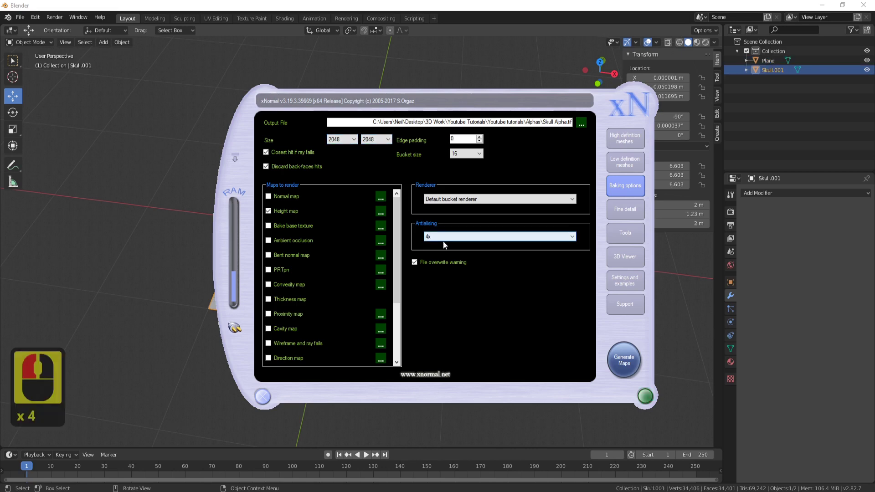
- Generate the skull height map, dismissing the high-poly scale warning
left_click(622, 363)
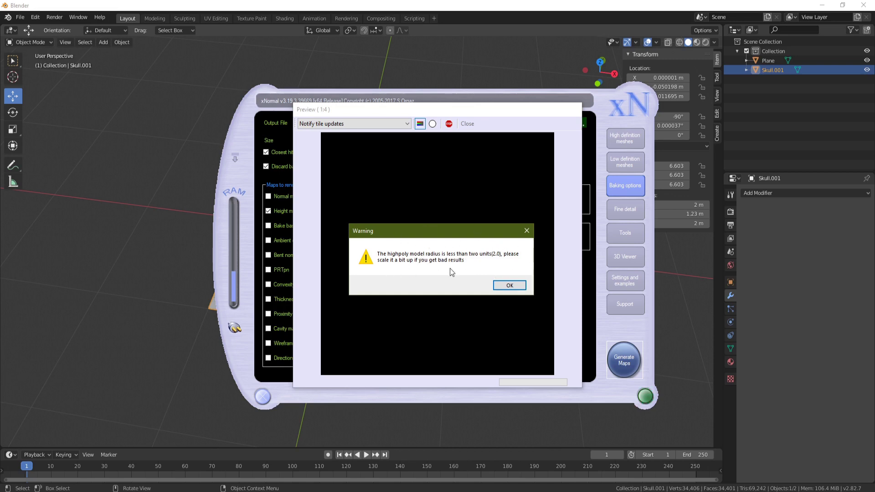
left_click(510, 285)
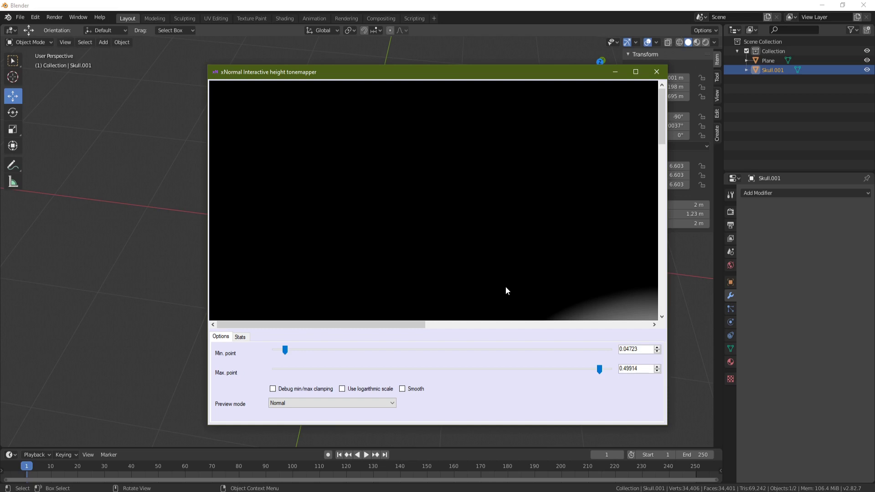
- Enable Smooth and set the tonemapper range to min 0.13015 and max 0.54517
left_click_drag(661, 137, 679, 264)
left_click_drag(400, 327, 524, 332)
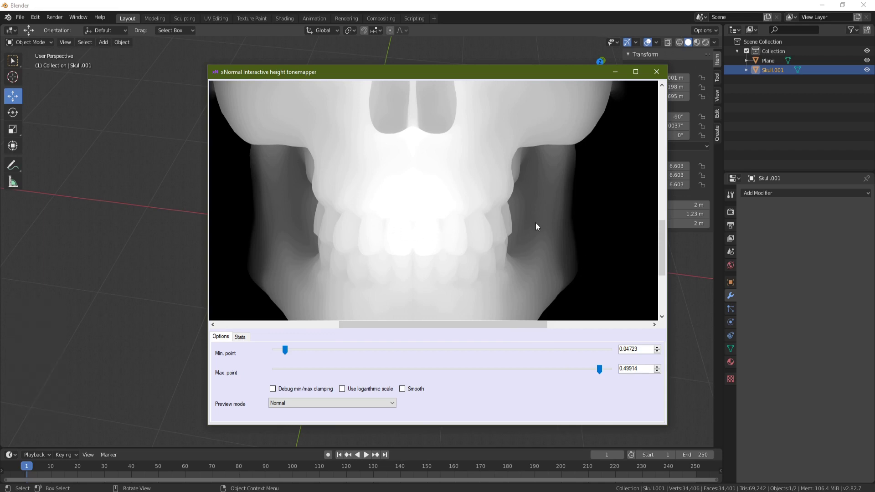
left_click(402, 389)
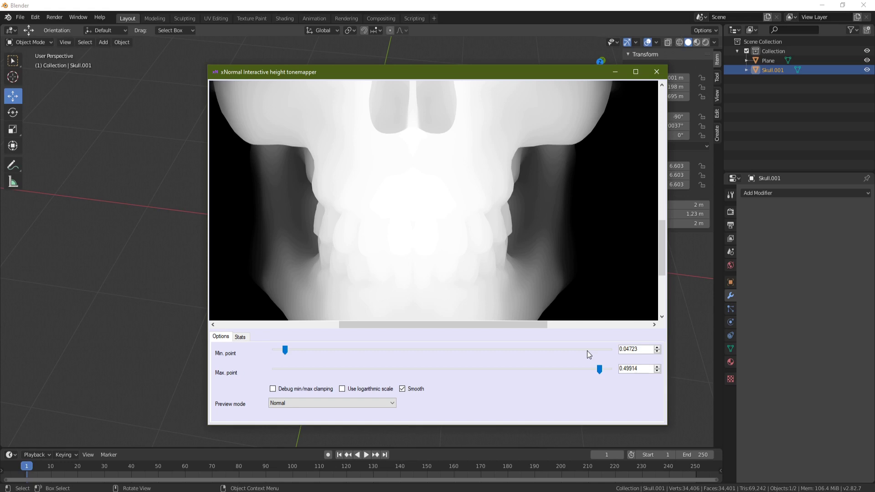
left_click_drag(601, 369, 620, 368)
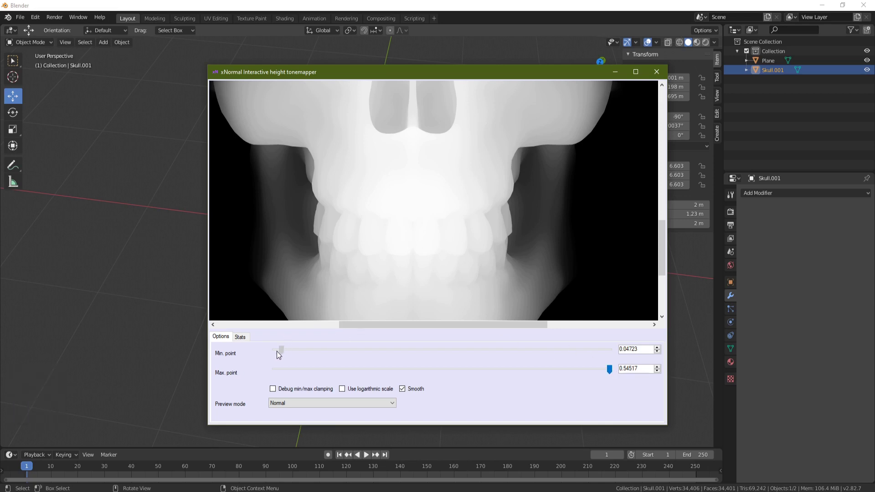
left_click_drag(279, 352, 267, 351)
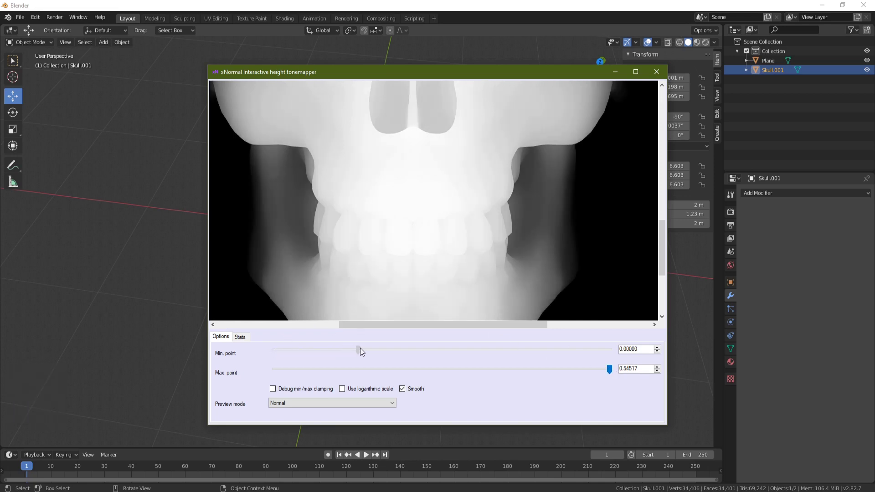
left_click_drag(359, 348, 365, 347)
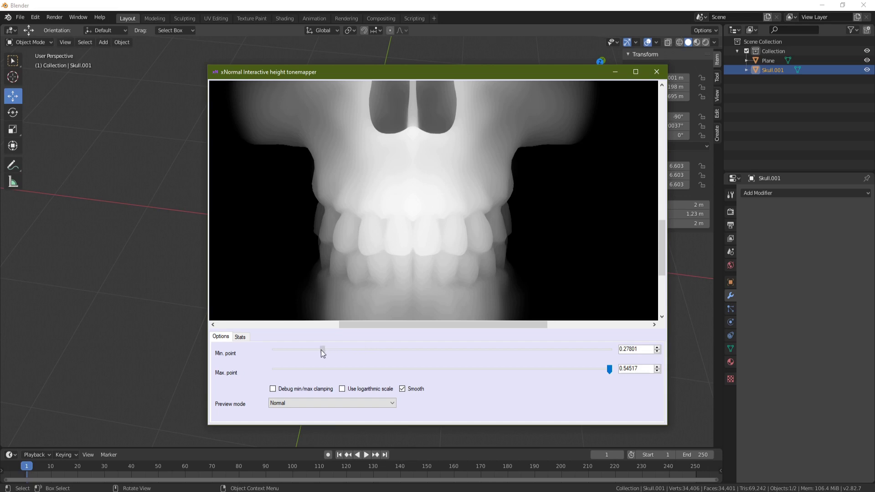
mouse_move(305, 352)
left_mouse_down()
mouse_move(291, 349)
mouse_move(304, 351)
left_mouse_up()
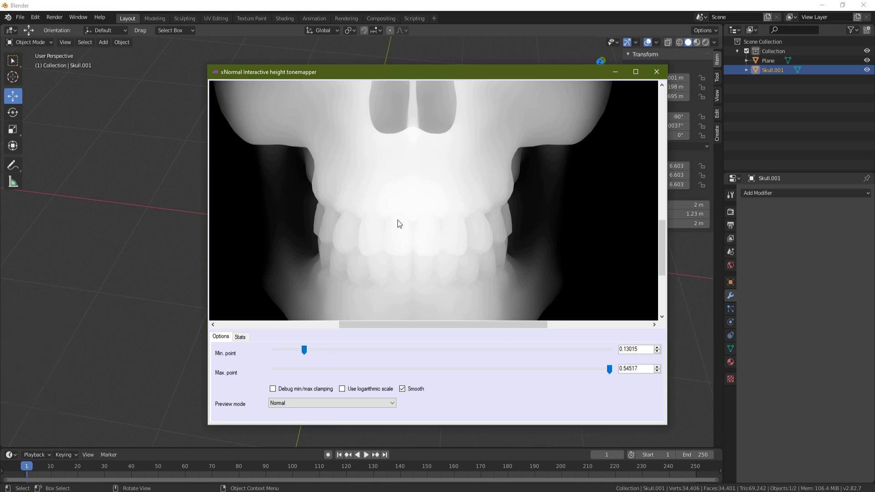
- Set the preview mode to Fit to window so the whole skull shows
left_click(301, 406)
left_click(288, 417)
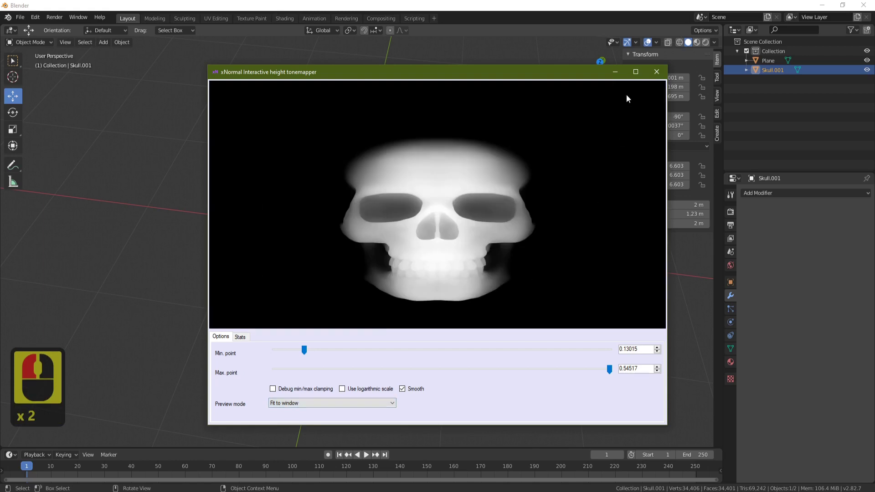
left_click(637, 69)
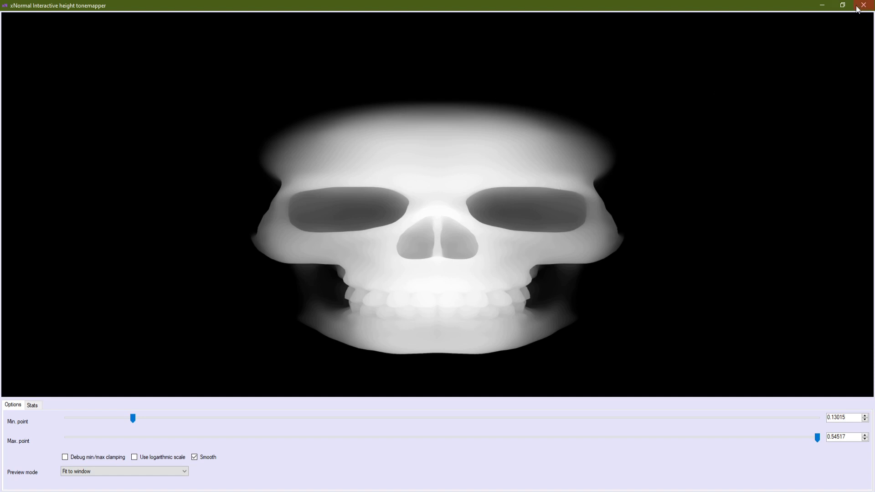
left_click(843, 5)
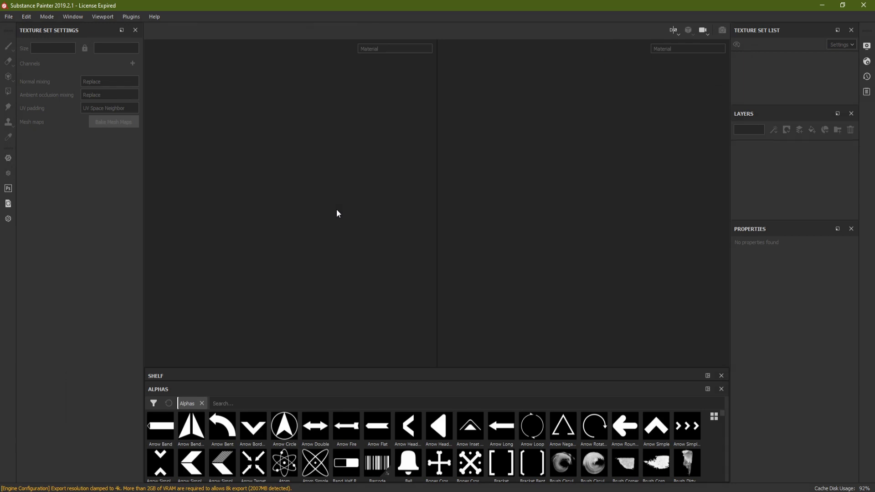
- Create a new project from the test.obj cube mesh and orbit to view the cube
left_click(8, 16)
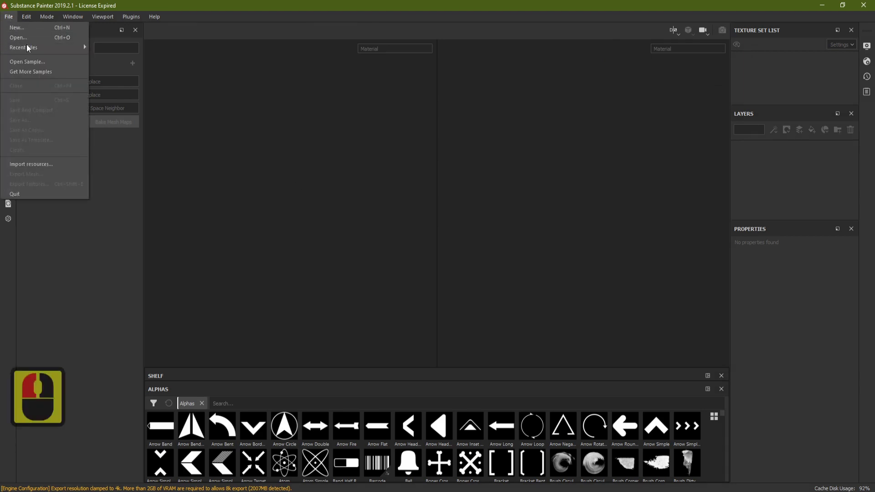
left_click(23, 28)
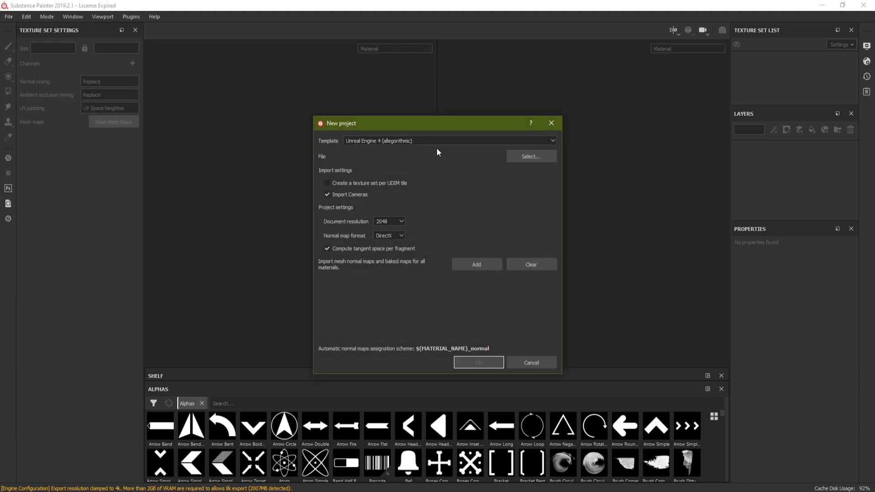
left_click(531, 157)
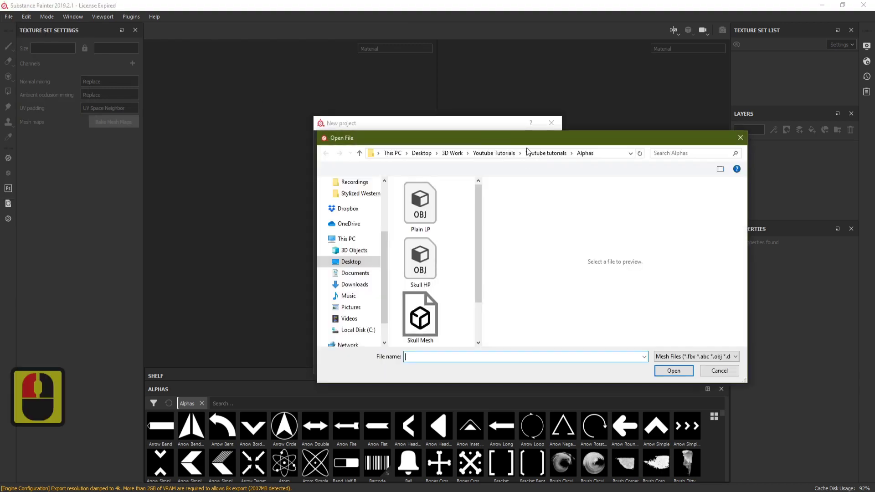
scroll(441, 248, "down", 4)
double_click(428, 319)
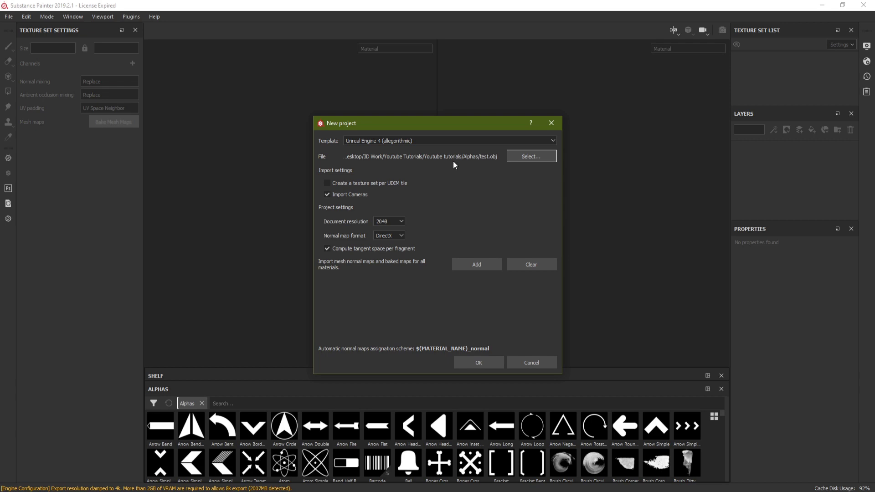
left_click(490, 361)
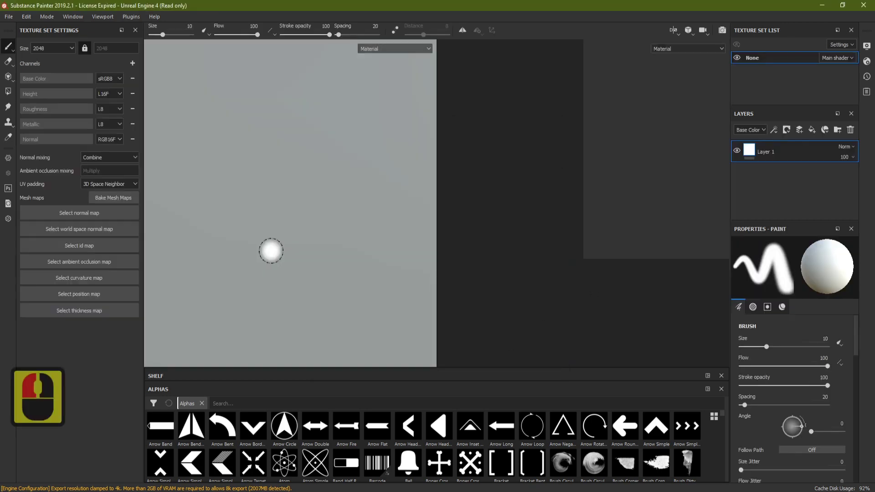
scroll(305, 210, "down", 20)
left_click_drag(393, 211, 381, 244, "alt")
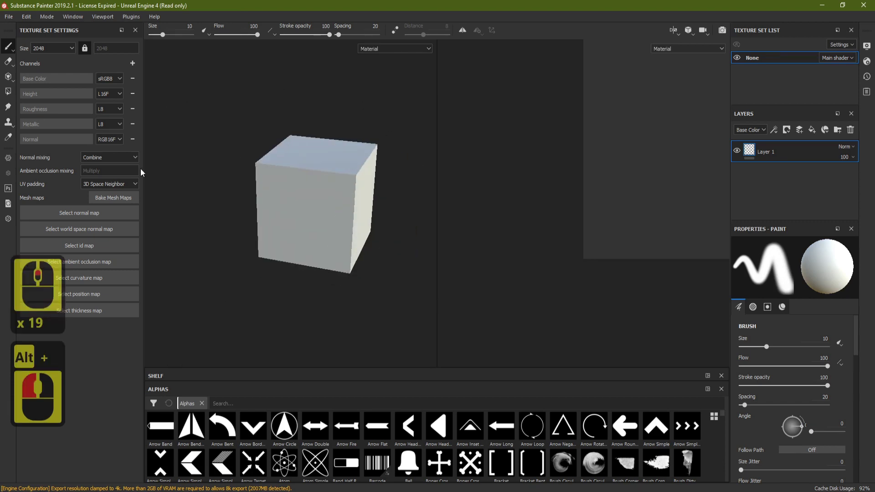
- Bake all mesh maps except ID for the cube and close the progress dialog
left_click(114, 198)
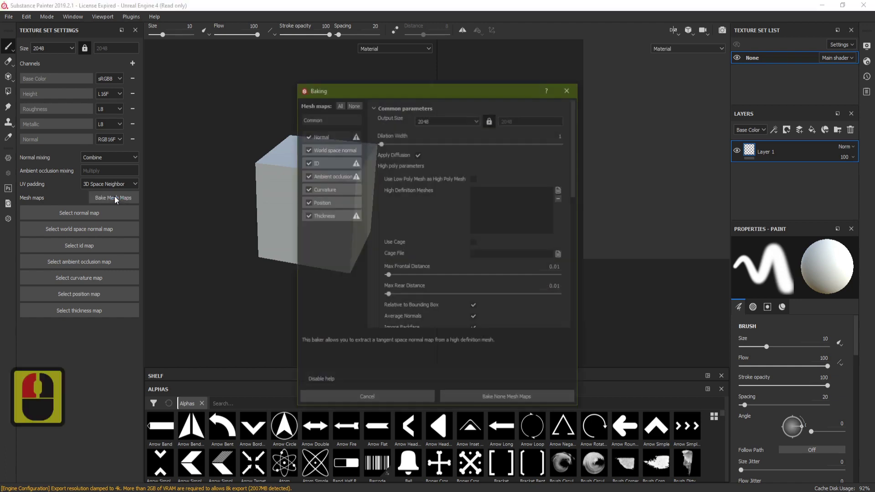
left_click(308, 162)
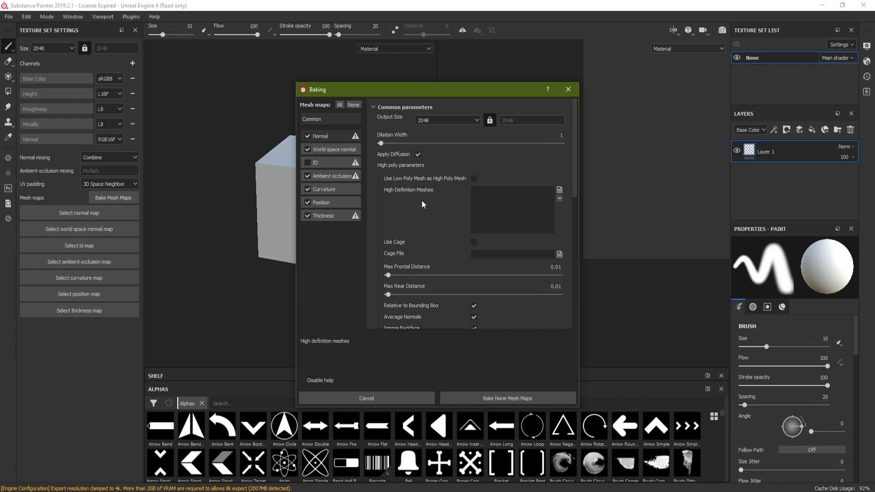
left_click(474, 178)
left_click(505, 394)
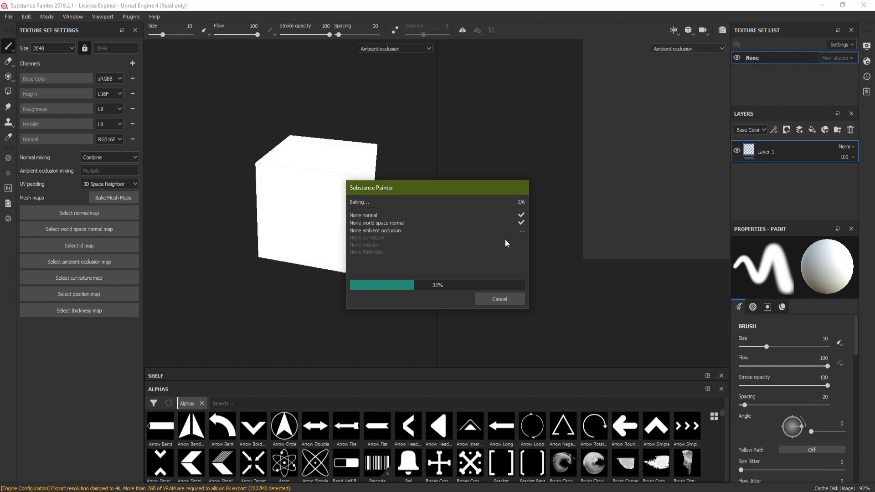
left_click(504, 298)
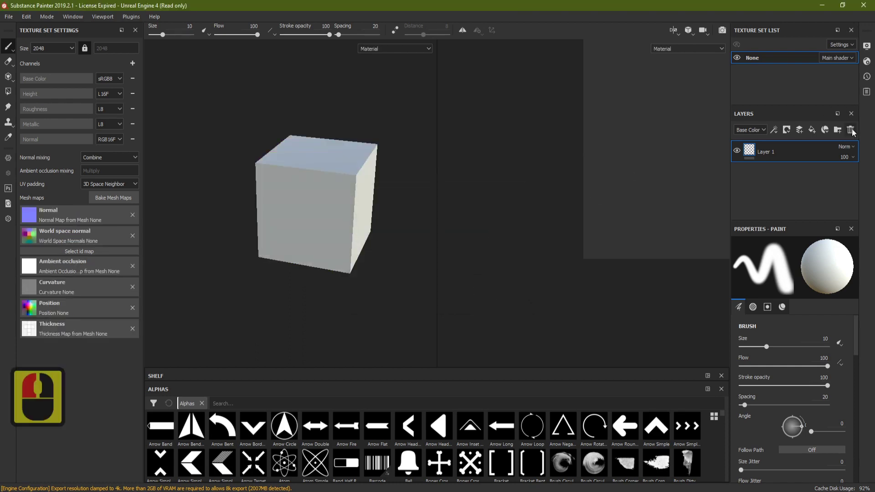
- Replace Layer 1 with Folder 1 and a red fill layer placed beneath it
left_click(838, 129)
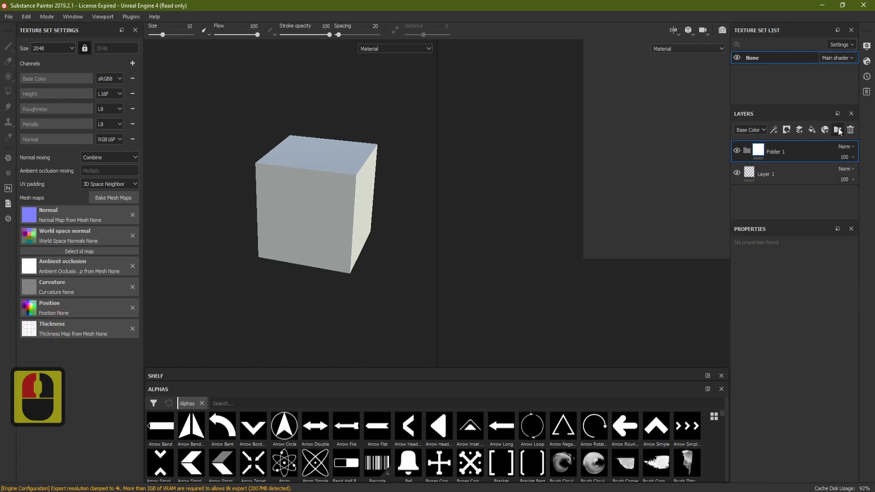
left_click(772, 174)
key("Delete")
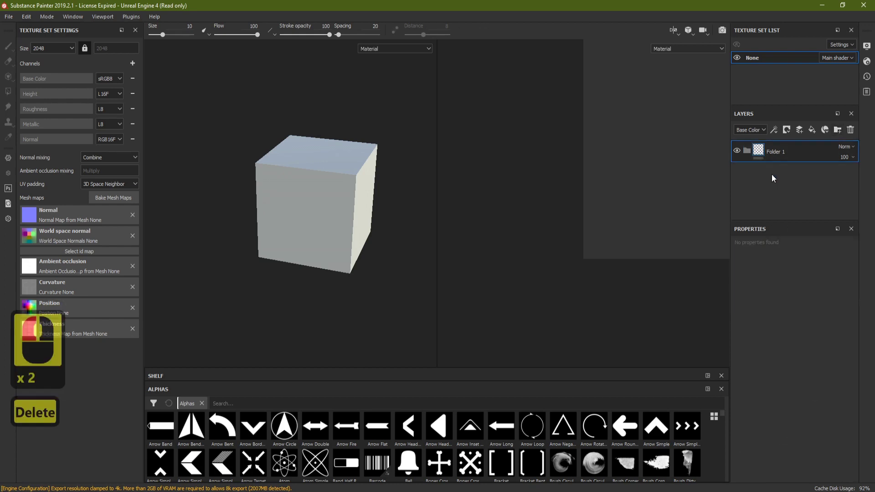
left_click(812, 130)
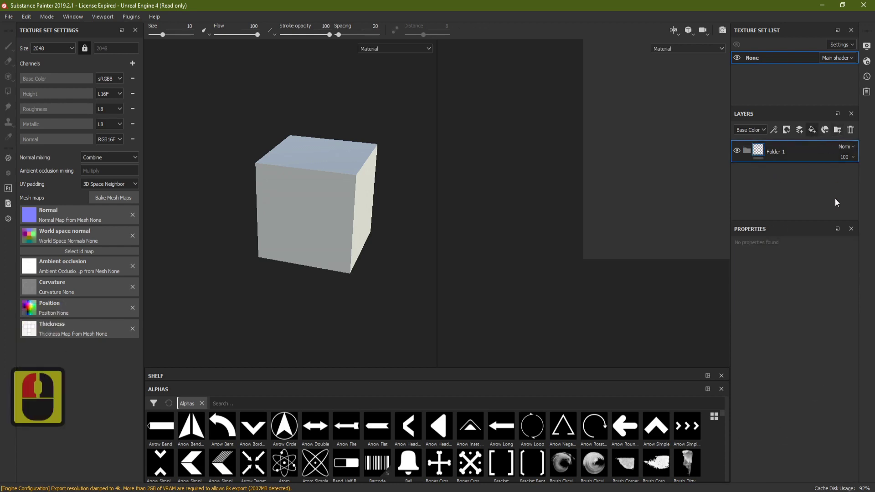
left_click_drag(768, 149, 776, 171)
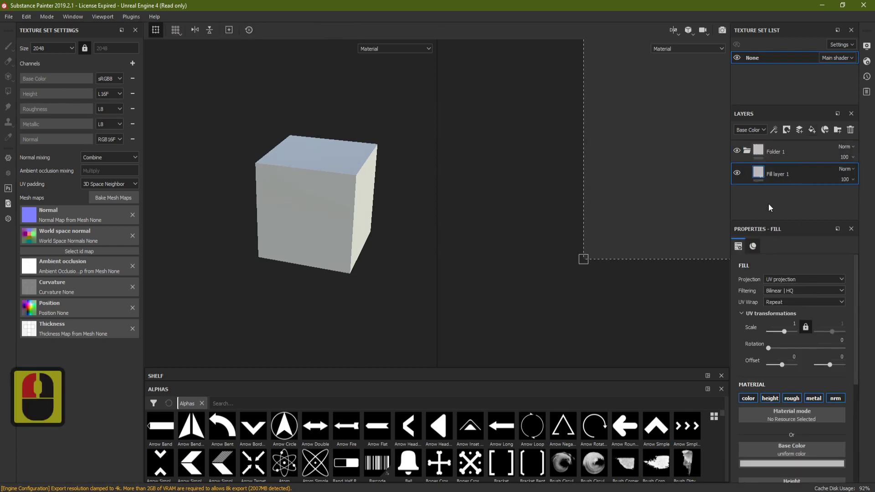
left_click(802, 464)
mouse_move(765, 395)
left_mouse_down()
mouse_move(772, 381)
mouse_move(796, 374)
left_mouse_up()
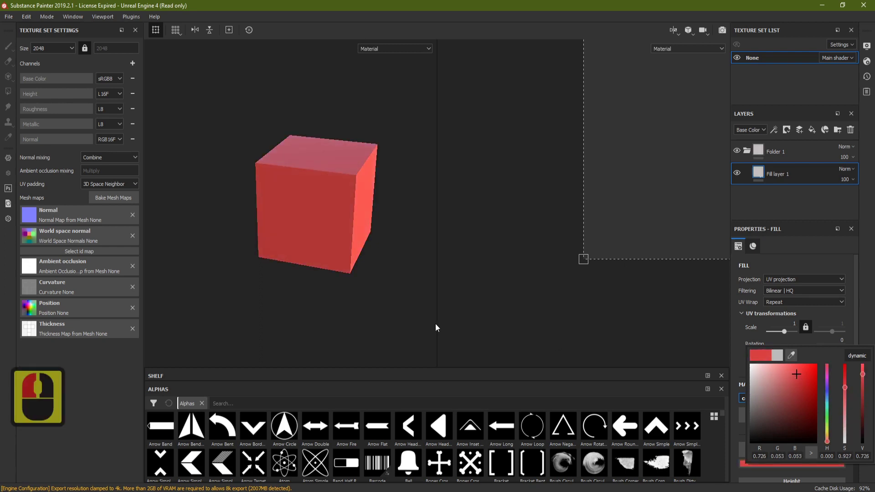
- Add a black mask to Folder 1 and drop the skull height-map image onto the Alphas shelf
left_click(784, 149)
right_click(784, 149)
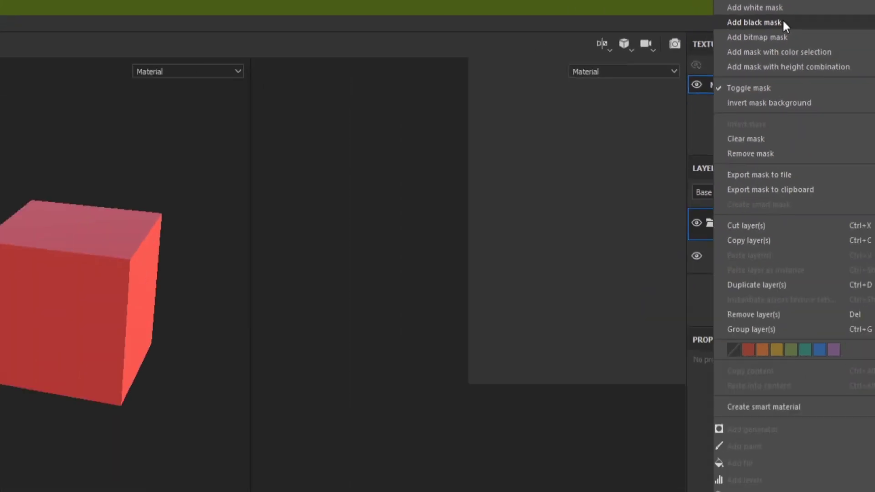
left_click(724, 56)
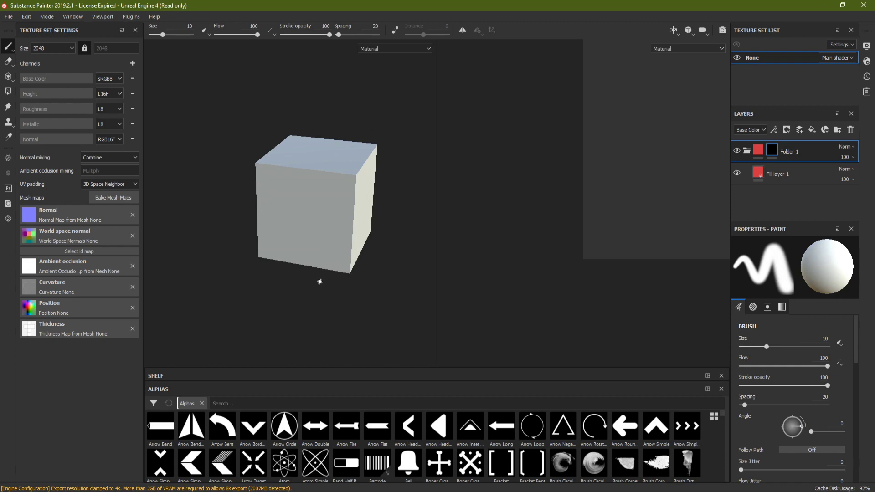
left_click_drag(197, 365, 378, 453)
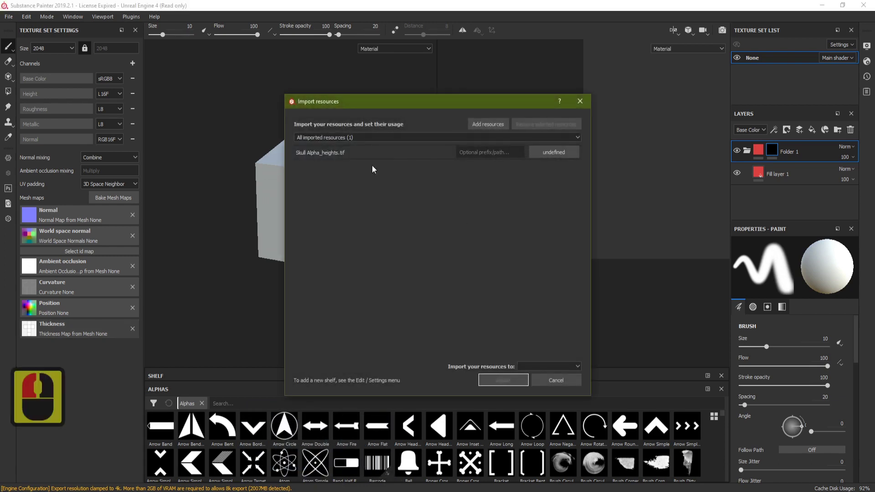
- Set Skull Alpha_heights.tif usage to alpha and import it into the current session
left_click(567, 142)
left_click(572, 140)
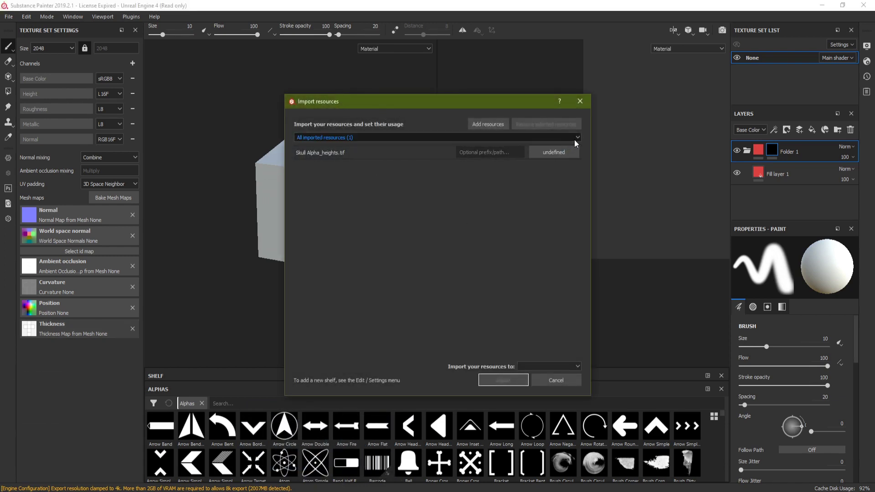
left_click(551, 150)
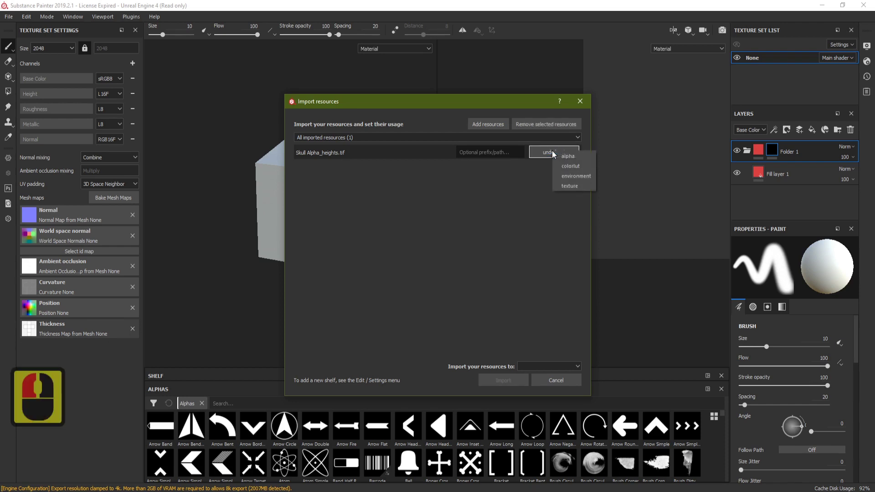
left_click(575, 157)
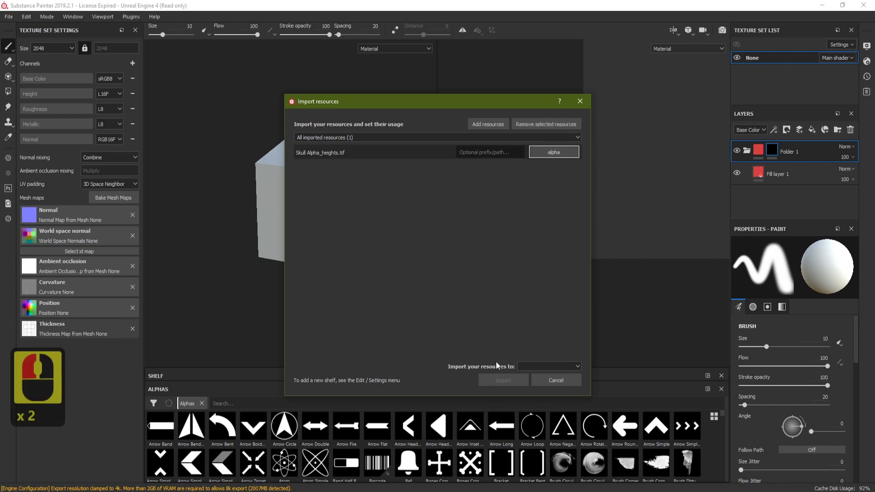
left_click(554, 366)
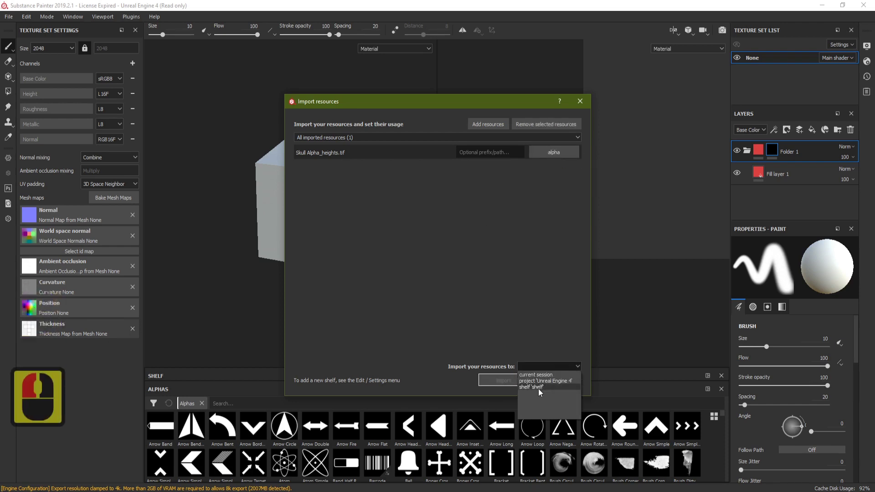
left_click(542, 374)
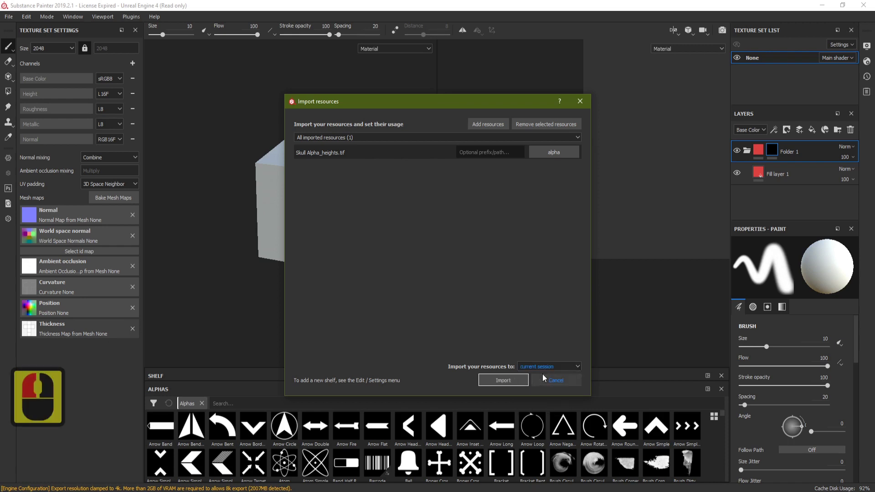
left_click(504, 381)
scroll(461, 410, "up", 10)
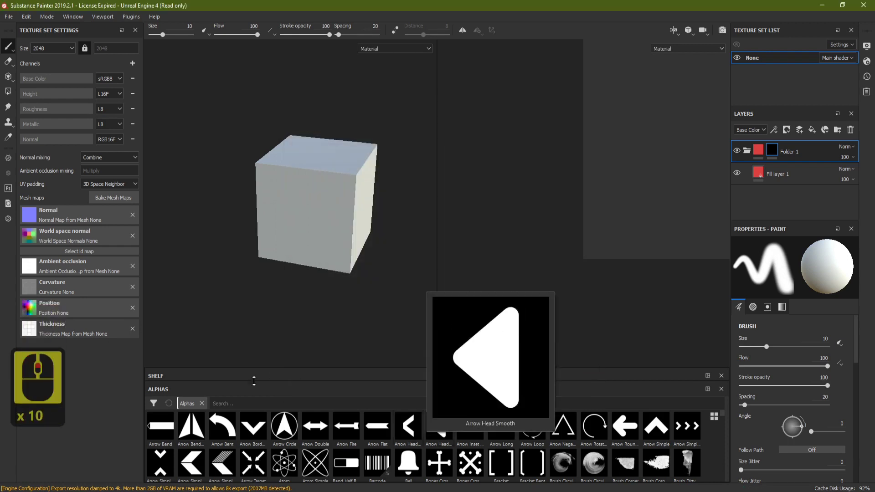
left_click(214, 403)
- Pick the skull alpha found with 'sku', set brush size 200, and stamp it on the front face
type("sku")
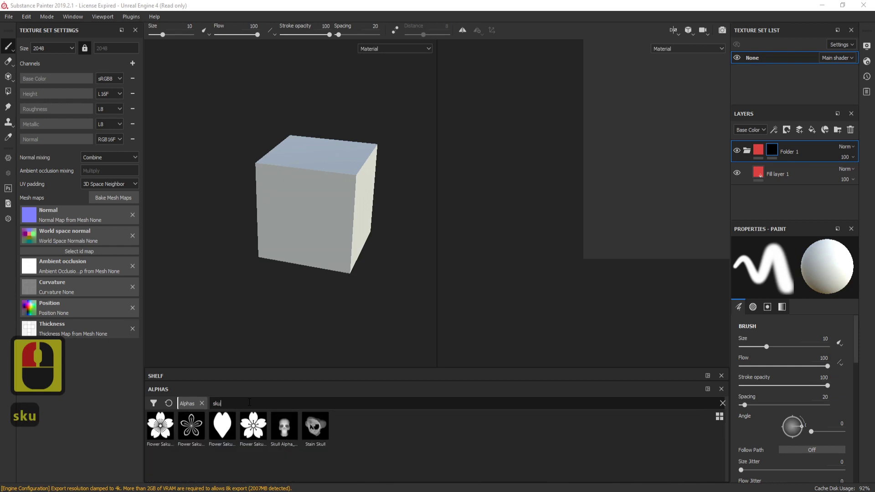
left_click(285, 431)
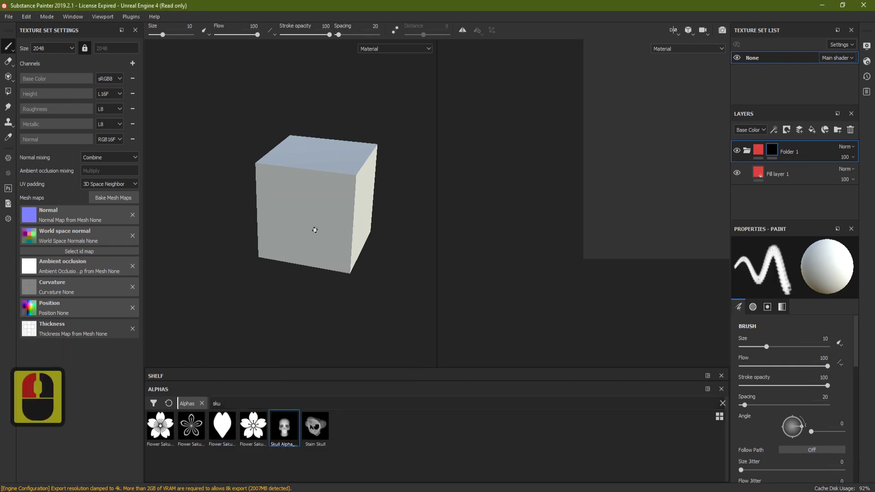
key("bracketright")
key("bracketright")
key("bracketright")
key("bracketright")
key("bracketright")
key("bracketright")
key("bracketright")
key("bracketright")
key("bracketright")
key("bracketright")
key("bracketright")
key("bracketright")
key("bracketright")
key("bracketright")
key("bracketright")
key("bracketright")
key("bracketright")
key("bracketright")
key("bracketright")
key("bracketright")
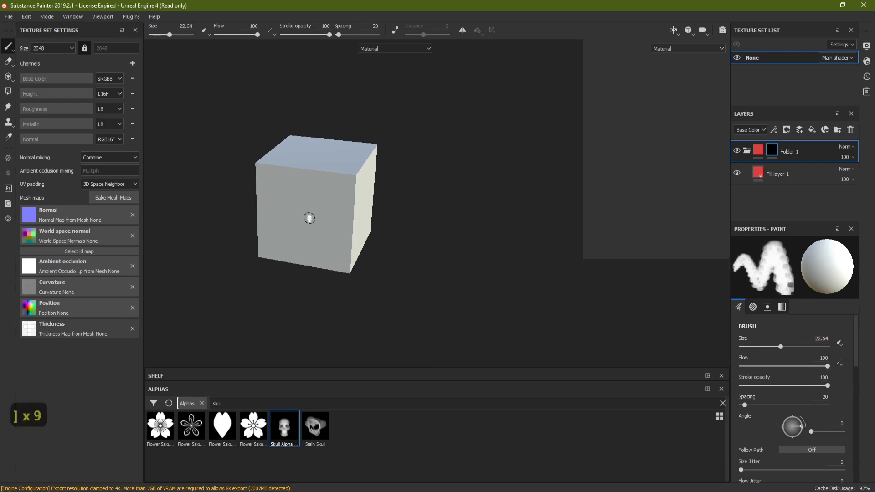
key("bracketright")
key("bracketright")
key("bracketright")
key("bracketright")
key("bracketright")
key("bracketright")
key("bracketright")
key("bracketright")
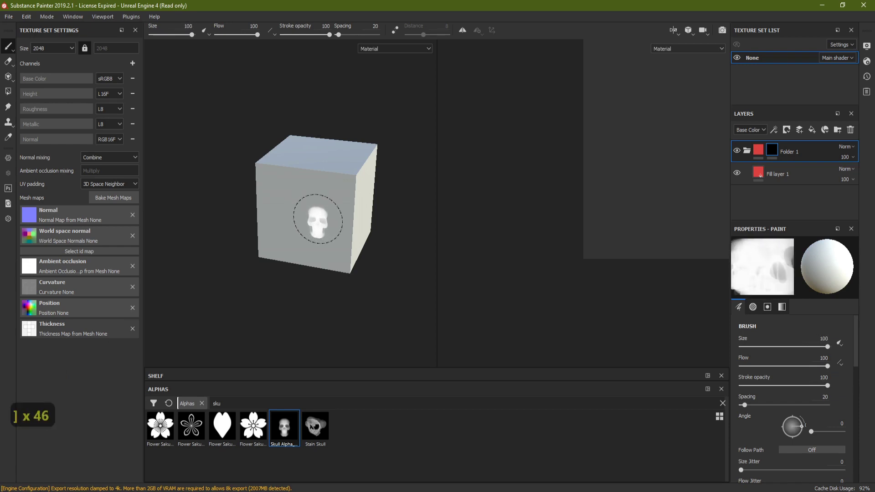
left_click(824, 338)
type("200")
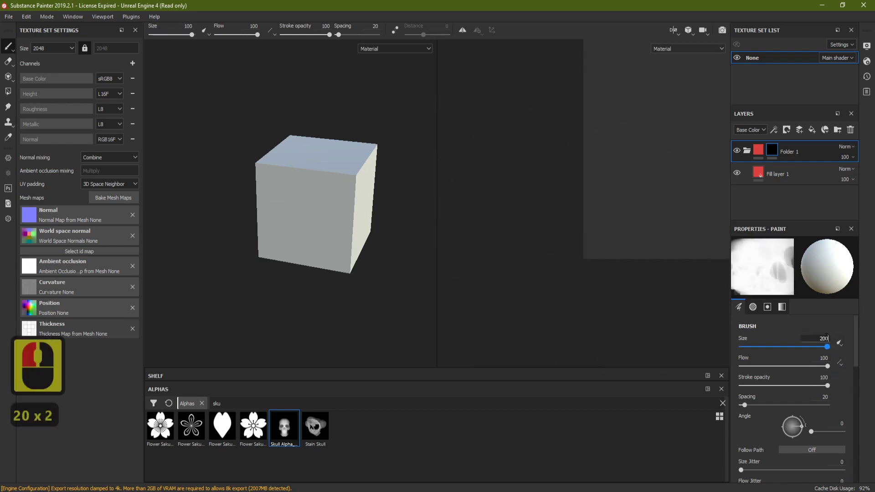
key("Return")
left_click_drag(390, 280, 410, 254, "alt+shift")
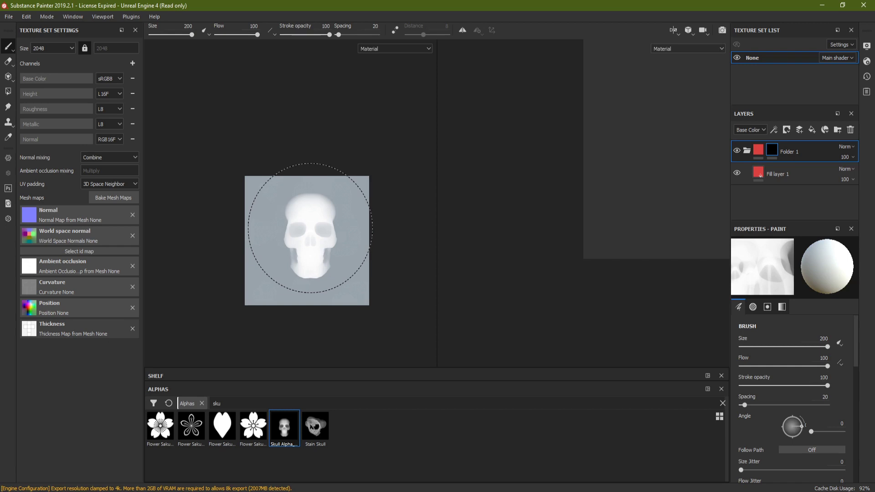
left_click_drag(310, 228, 385, 214)
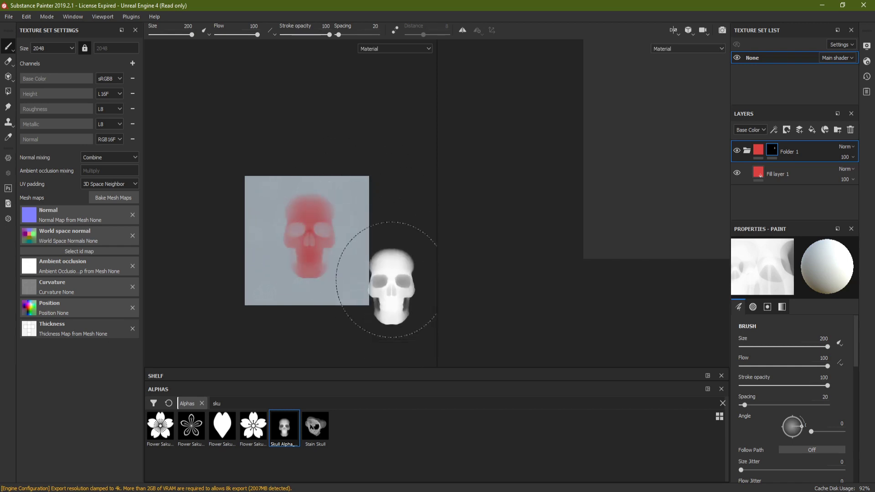
- Add the Silver Armor smart material, found by searching 'metal', to the layer stack
left_click(156, 377)
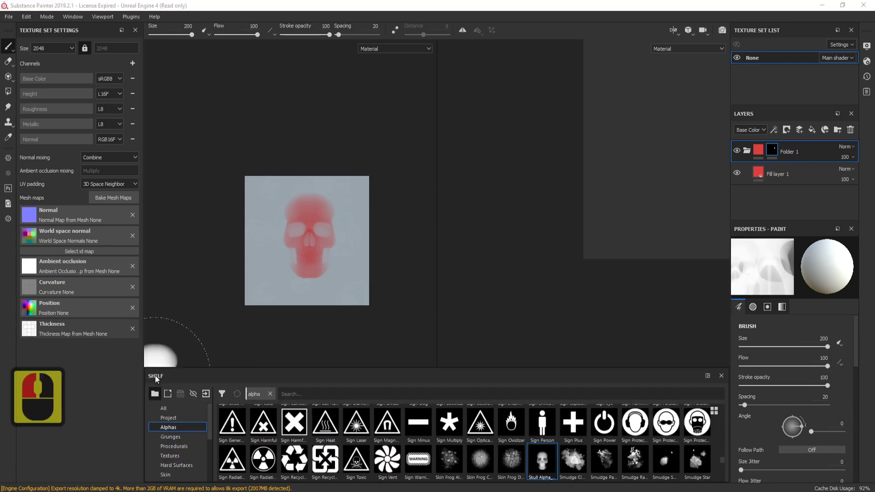
scroll(181, 464, "down", 3)
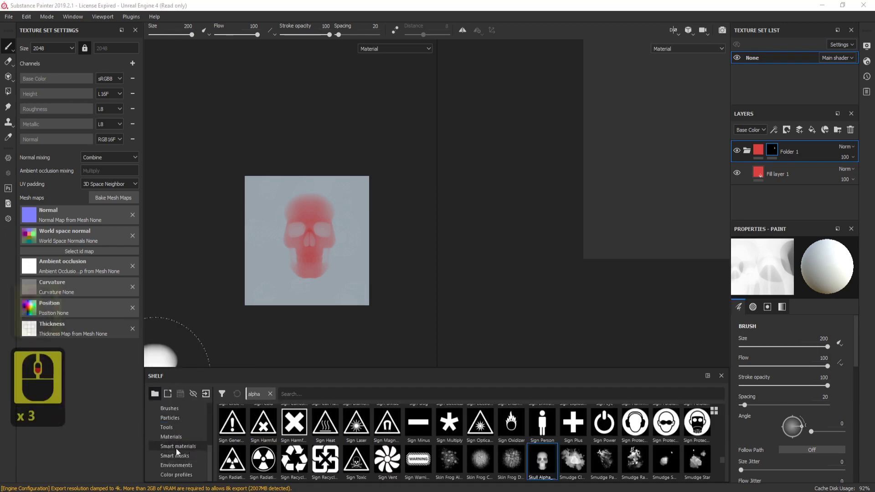
left_click(305, 405)
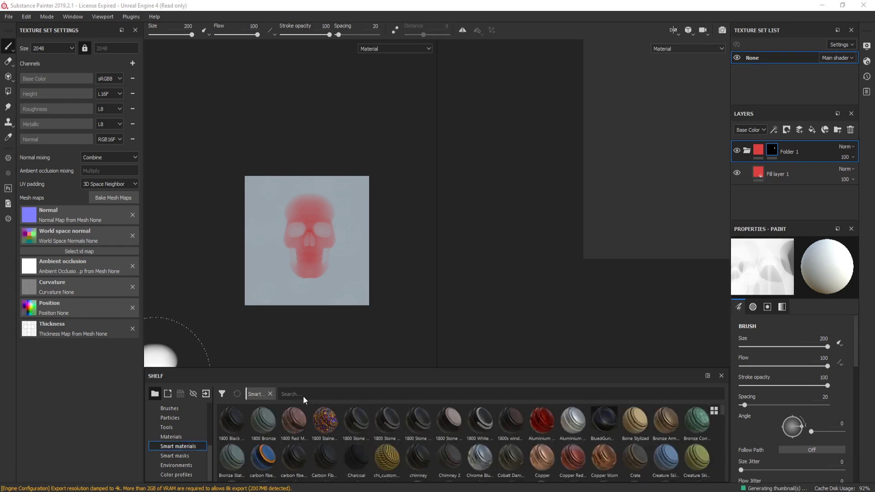
left_click(303, 396)
type("me")
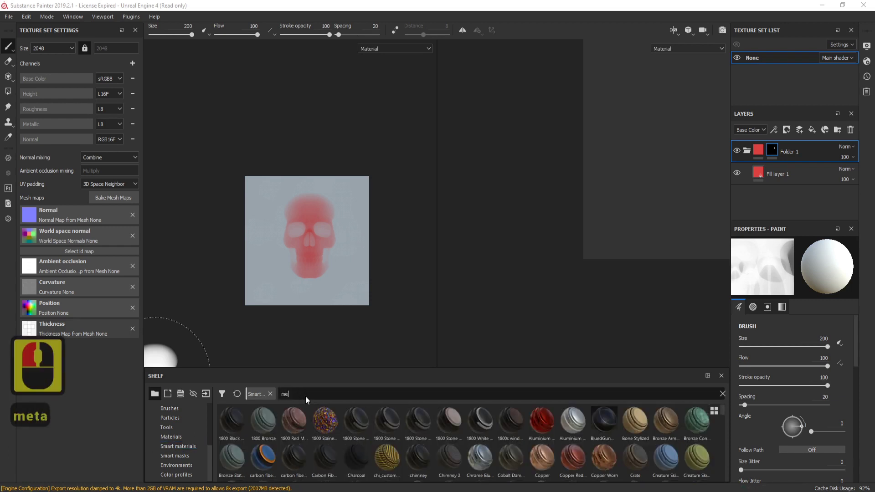
type("tal")
left_click_drag(420, 466, 808, 166)
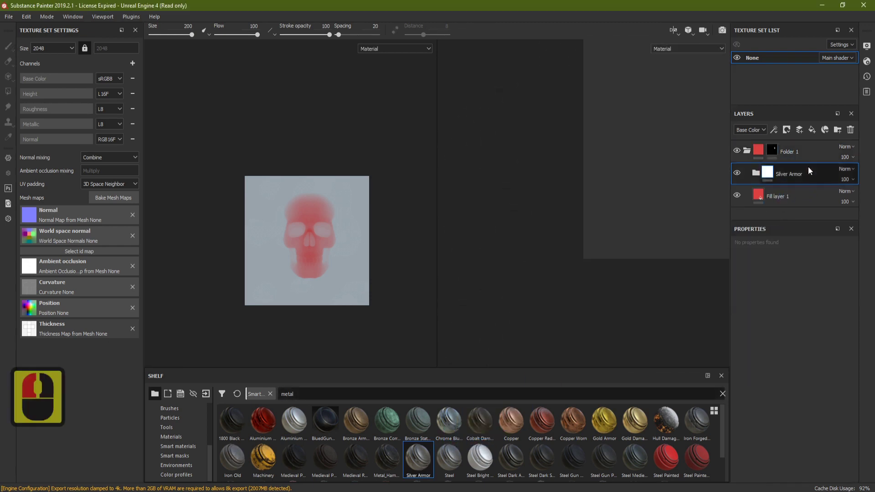
left_click_drag(348, 312, 395, 303, "alt")
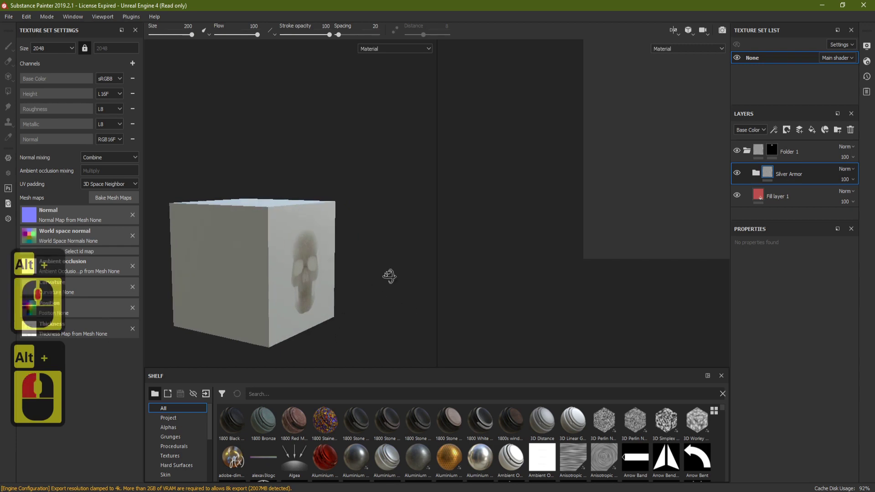
left_click_drag(391, 274, 357, 273, "alt")
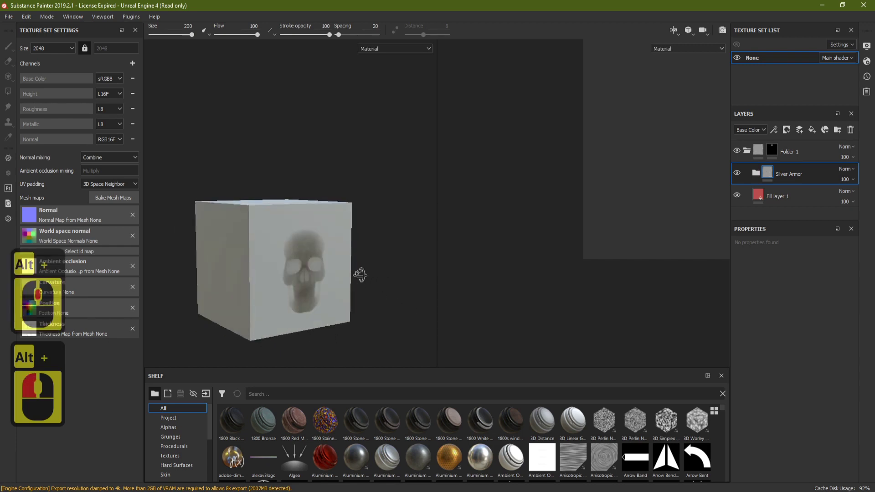
- Add a height-only fill layer above Silver Armor and raise its height to 0.9531
left_click(813, 129)
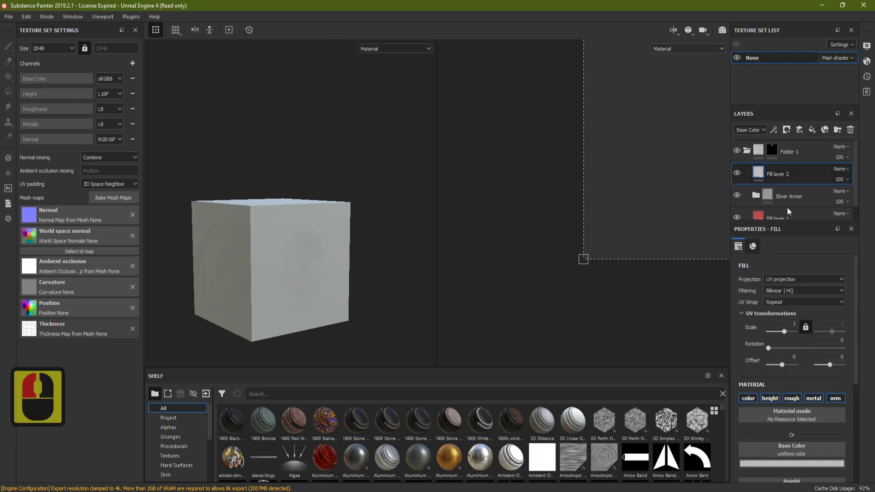
left_click(749, 398)
left_click(791, 399)
left_click(813, 399)
left_click(835, 398)
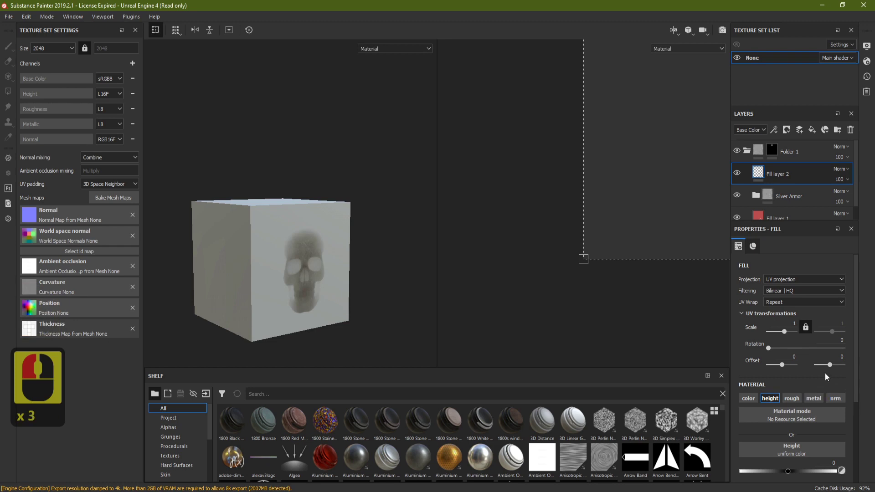
scroll(825, 373, "down", 1)
left_click_drag(789, 443, 818, 437)
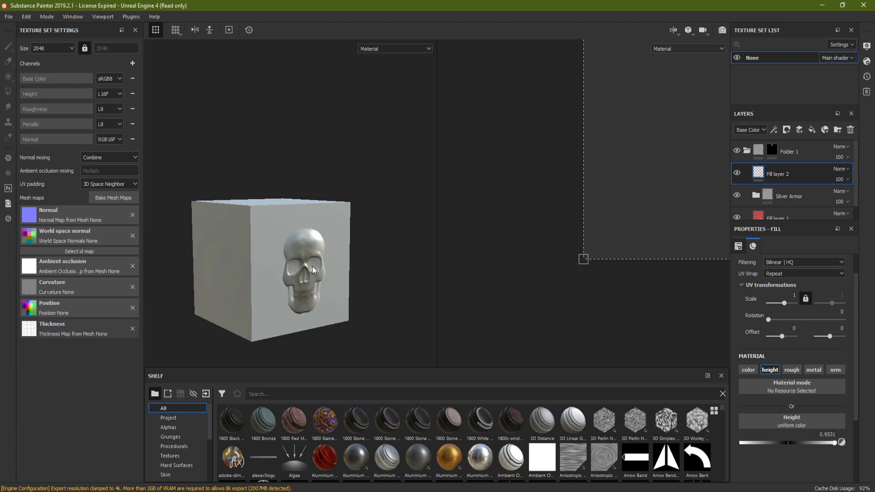